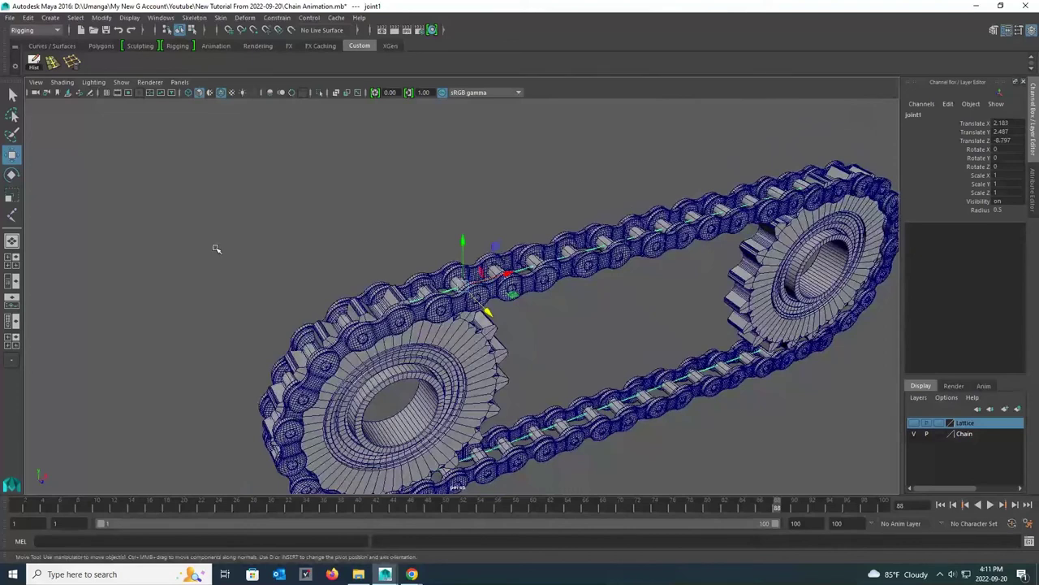
# Step: Switch to the Four View layout, maximize the front view, and zoom in on the chain
pyautogui.rightClick(12, 342)
pyautogui.click(37, 357)
pyautogui.press('space')
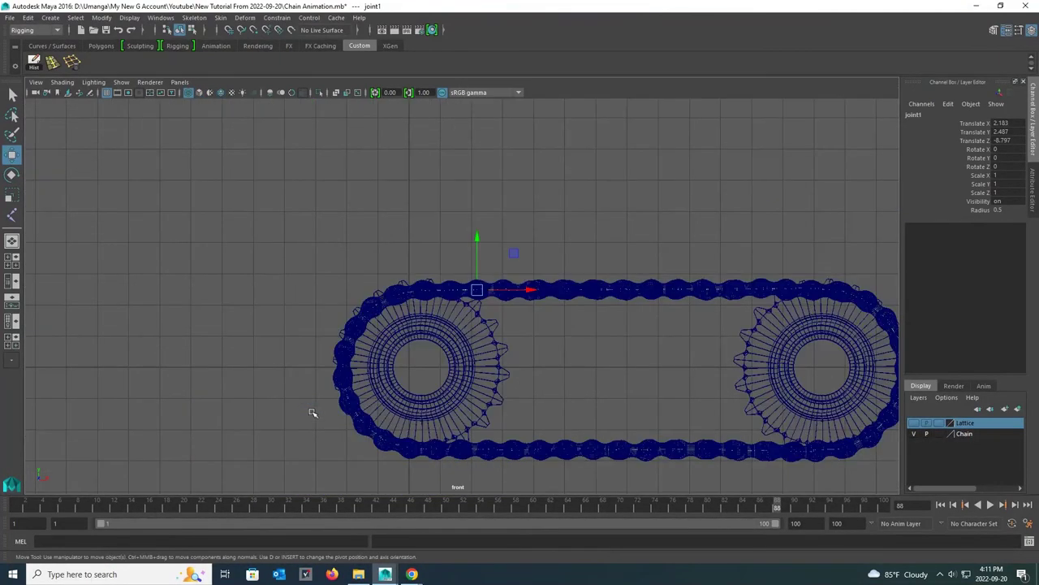
pyautogui.scroll(5, 490, 246)
pyautogui.scroll(8, 490, 247)
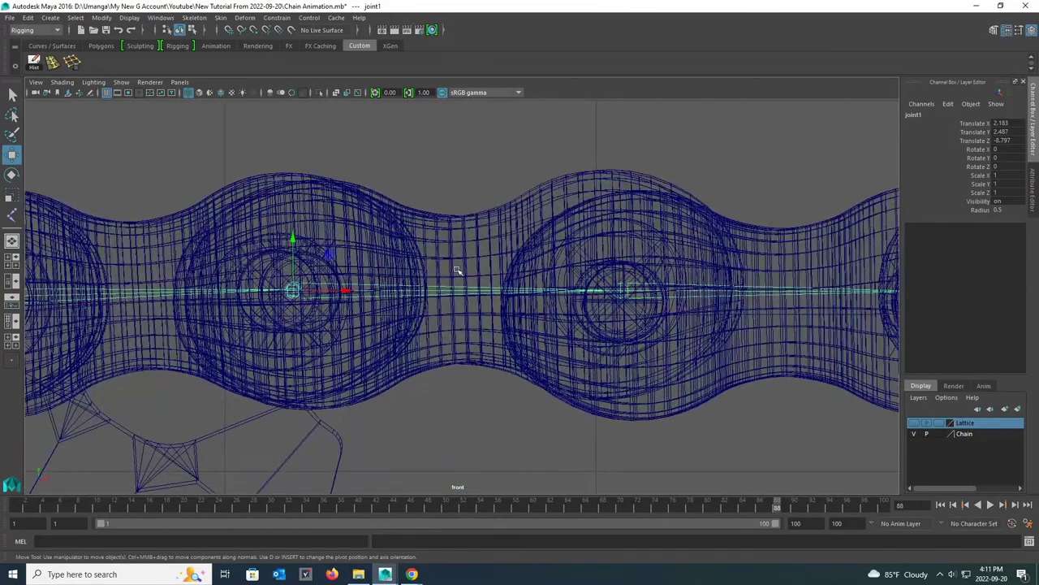
# Step: Alternate between the pCube32 link mesh and joint1 beneath it to inspect them
pyautogui.click(456, 268)
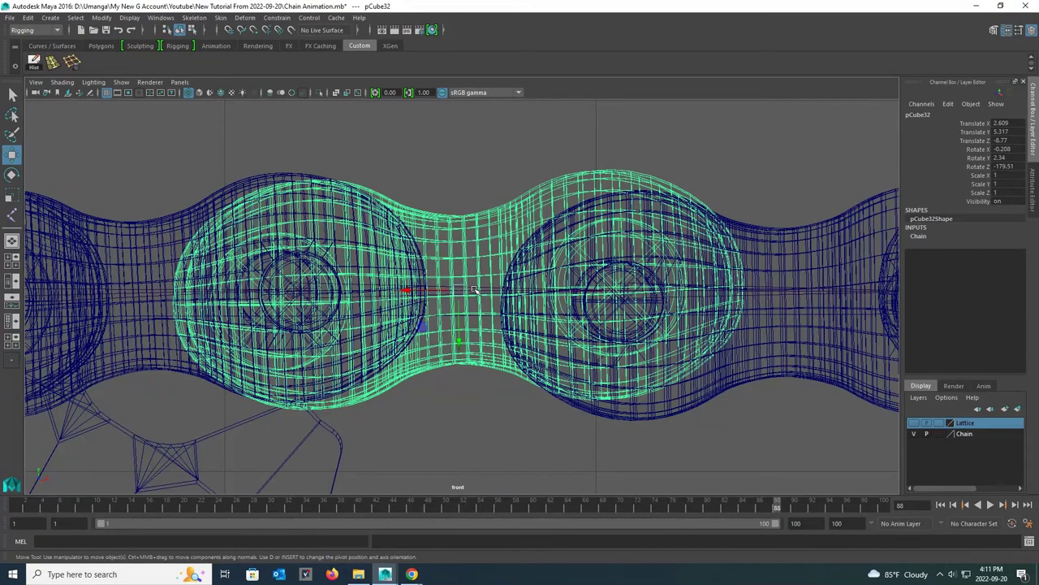
pyautogui.click(475, 290)
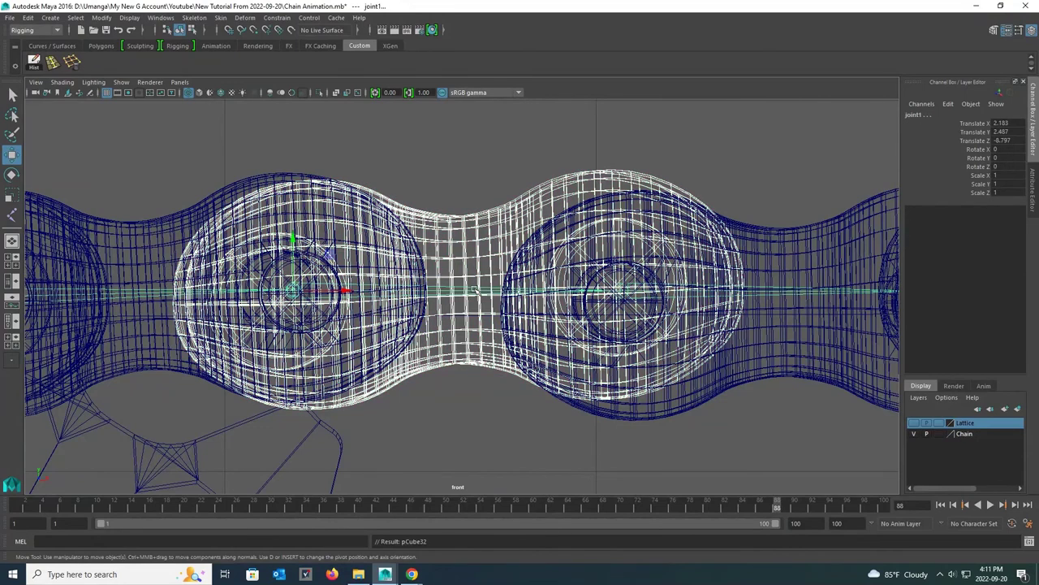
pyautogui.click(475, 290)
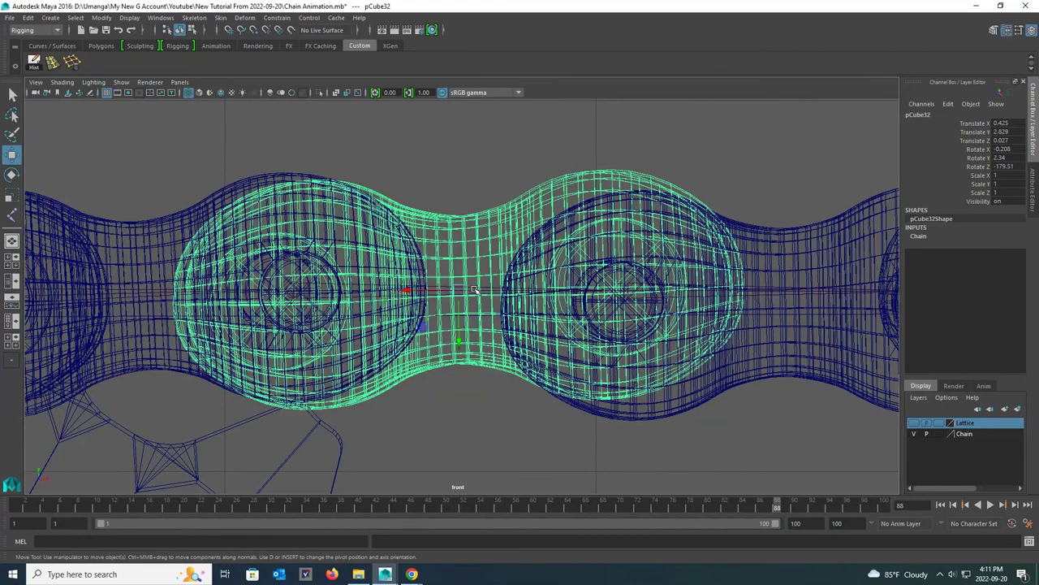
pyautogui.click(475, 290)
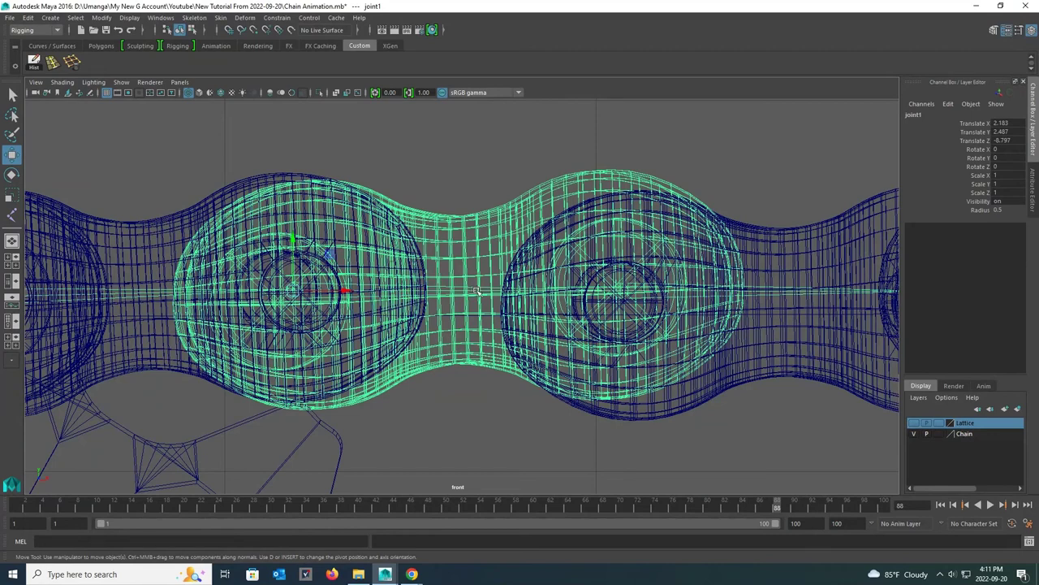
# Step: Inspect the next links and joint2 and joint3, dragging joint2 to show its link following
pyautogui.keyDown('alt'); pyautogui.moveTo(708, 294); pyautogui.dragTo(414, 294, button='middle'); pyautogui.keyUp('alt')
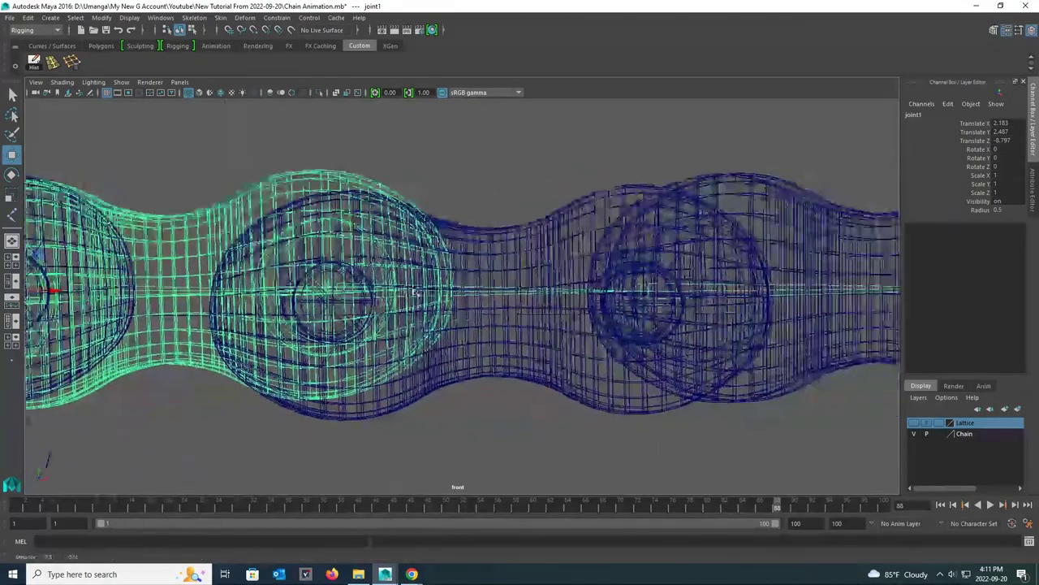
pyautogui.scroll(2, 532, 352)
pyautogui.click(513, 276)
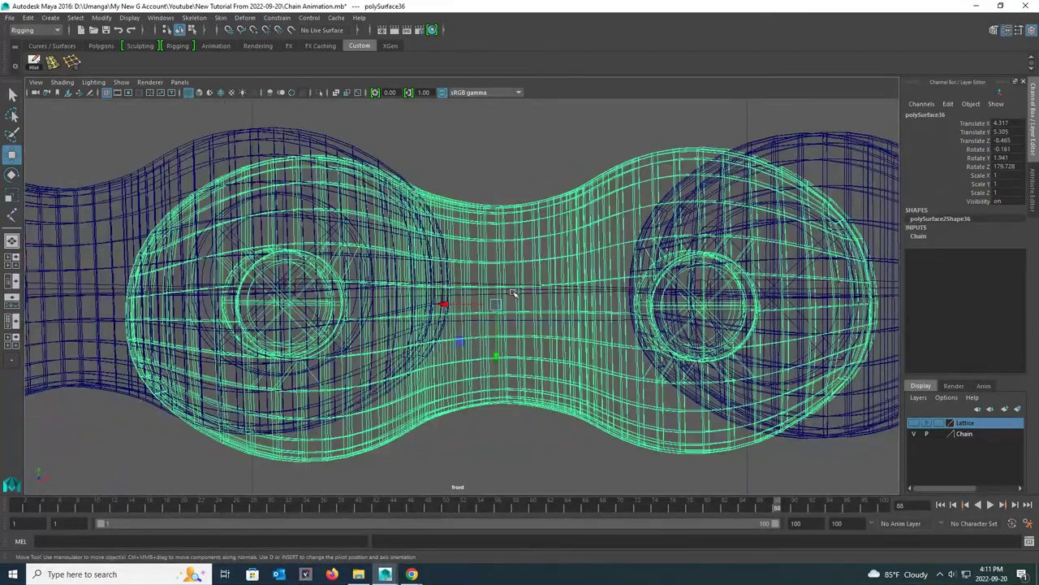
pyautogui.click(513, 294)
pyautogui.click(743, 301)
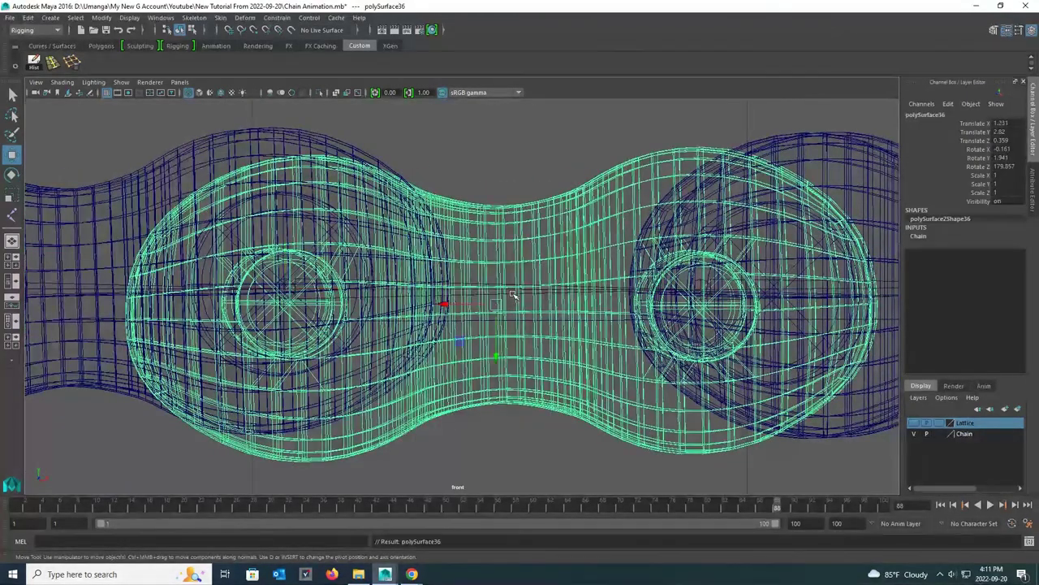
pyautogui.moveTo(743, 300); pyautogui.dragTo(496, 315, button='middle')
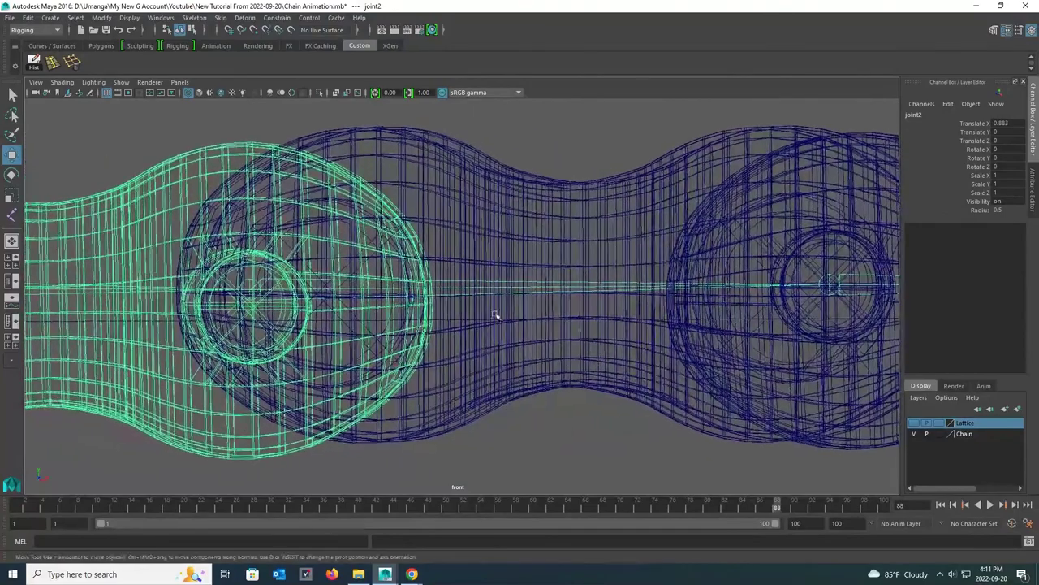
pyautogui.click(606, 268)
pyautogui.keyDown('shift'); pyautogui.click(594, 283); pyautogui.keyUp('shift')
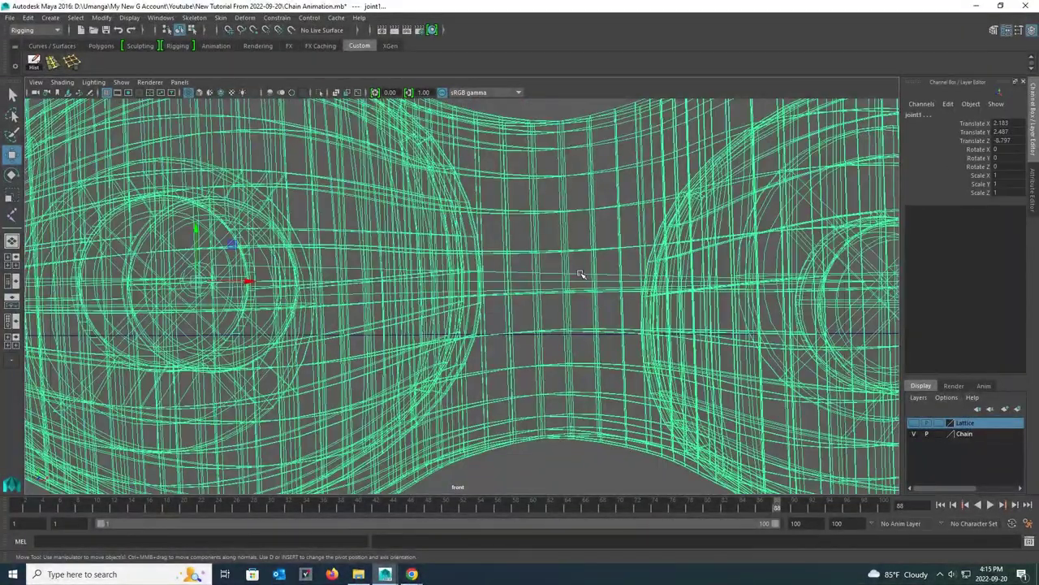
# Step: Frame the whole chain, return to four views, recentre the perspective view, and clear the selection
pyautogui.press('a')
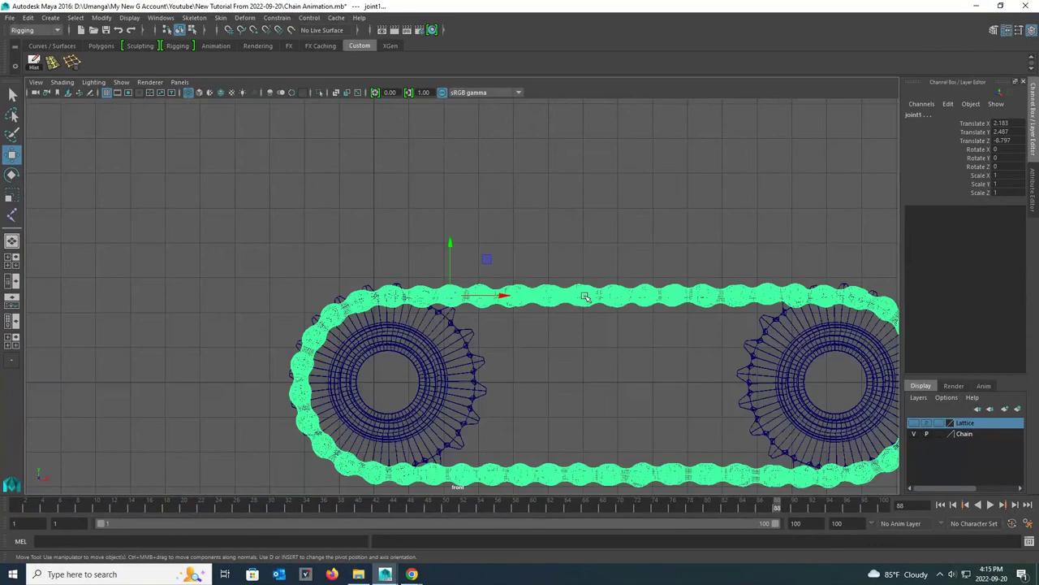
pyautogui.press('space')
pyautogui.press('space')
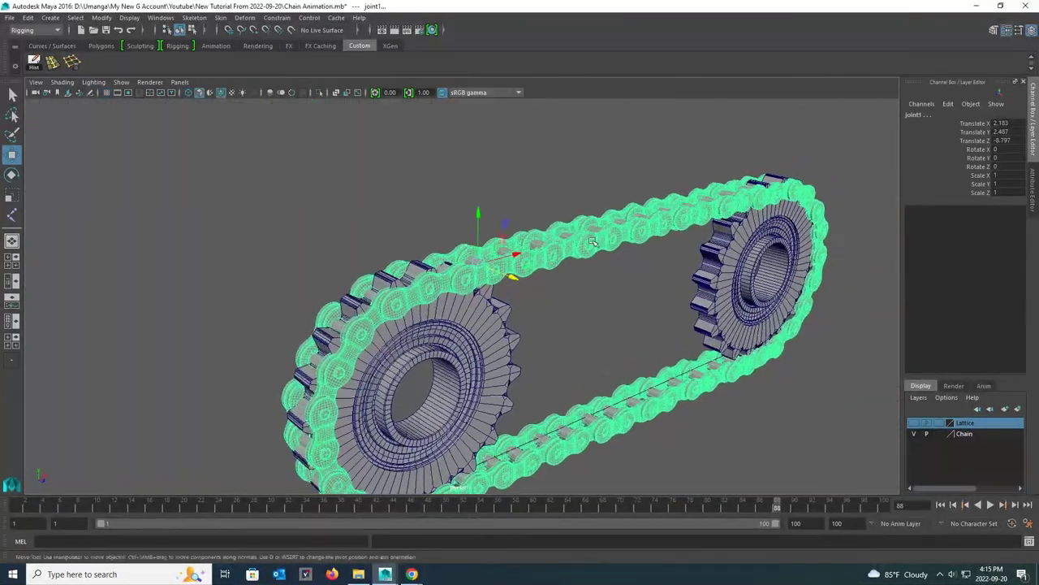
pyautogui.scroll(-5, 549, 244)
pyautogui.keyDown('alt'); pyautogui.moveTo(548, 244); pyautogui.dragTo(563, 234, button='middle'); pyautogui.keyUp('alt')
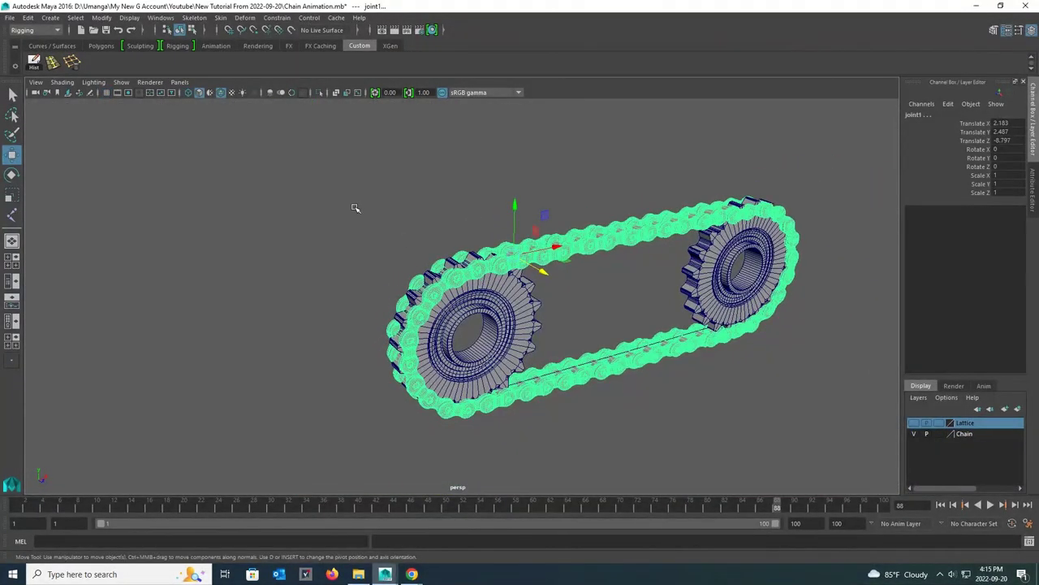
pyautogui.click(375, 216)
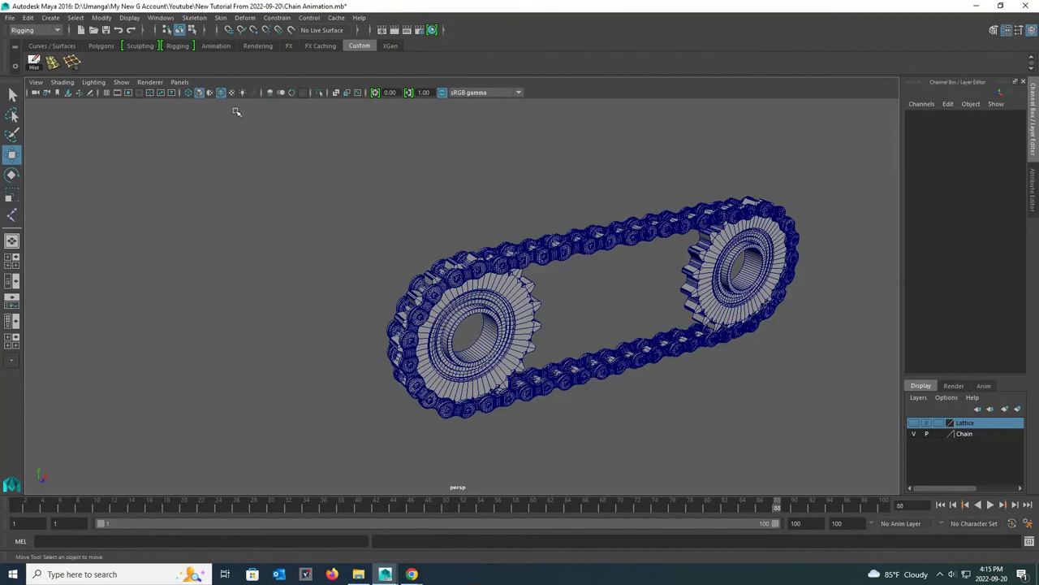
# Step: Switch to the Persp/Outliner layout and expand joint1 to reveal its joint chain
pyautogui.rightClick(14, 341)
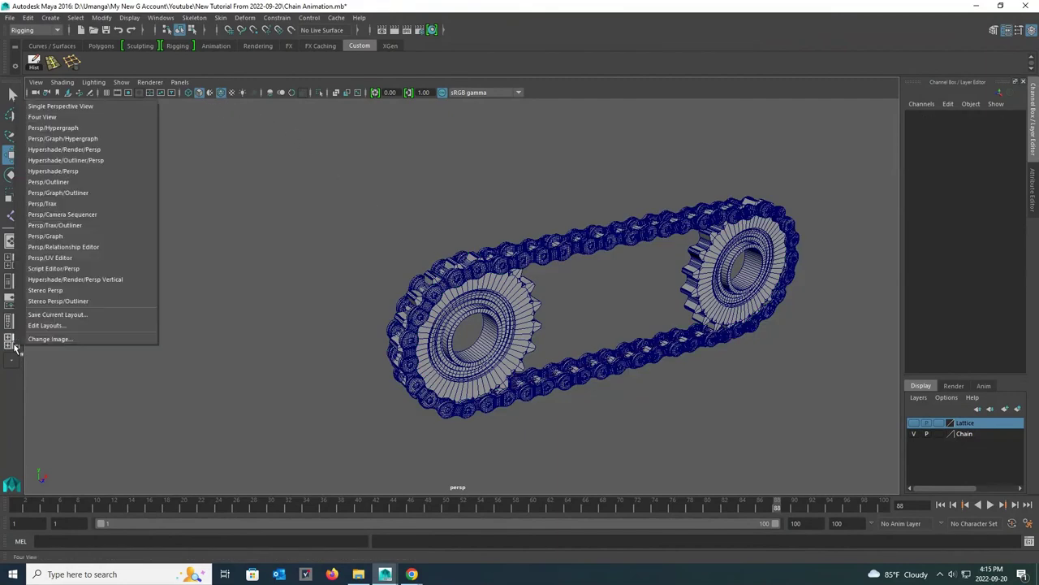
pyautogui.click(79, 184)
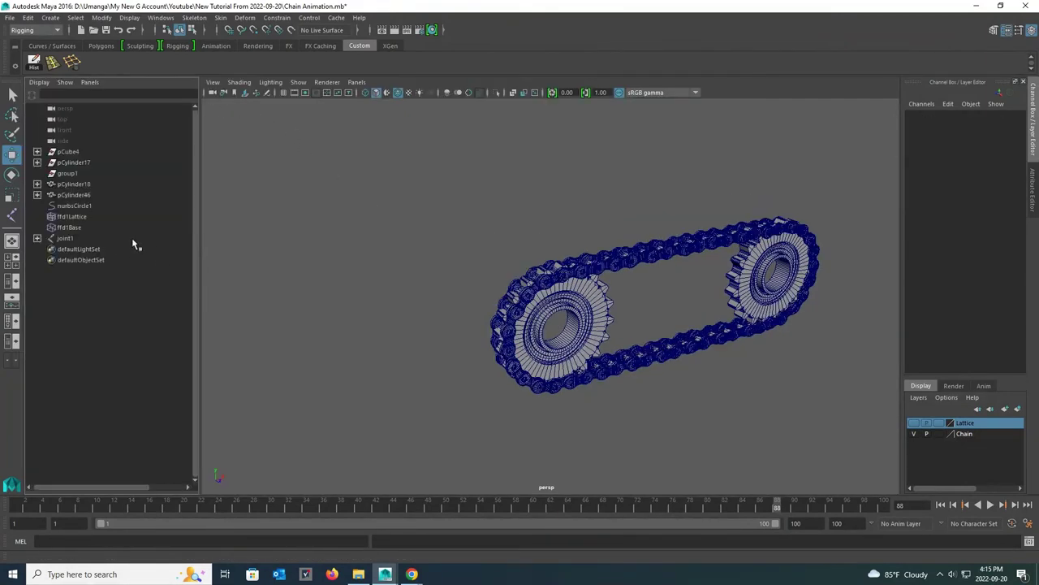
pyautogui.click(36, 195)
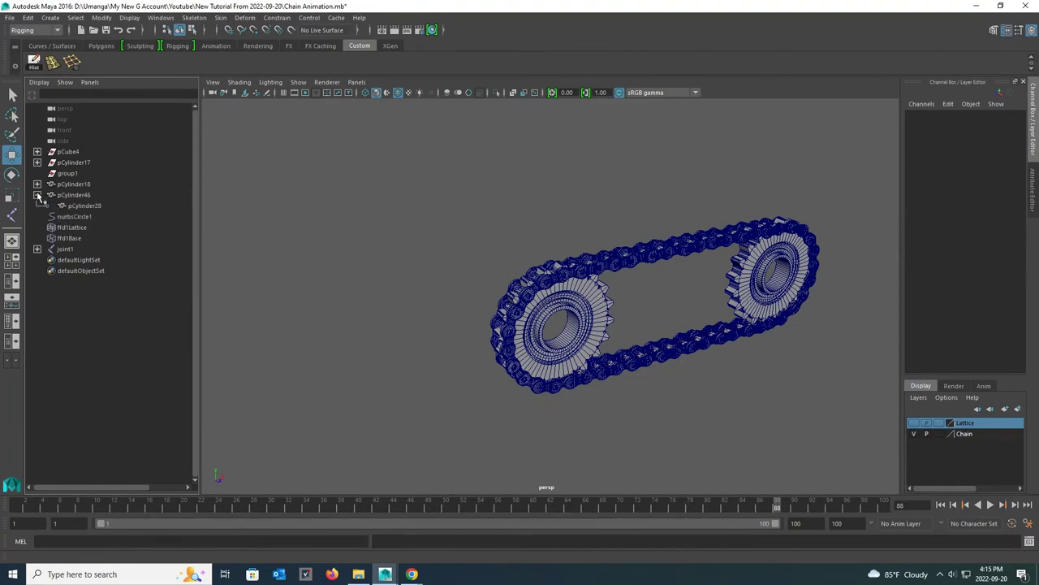
pyautogui.click(36, 195)
pyautogui.click(64, 240)
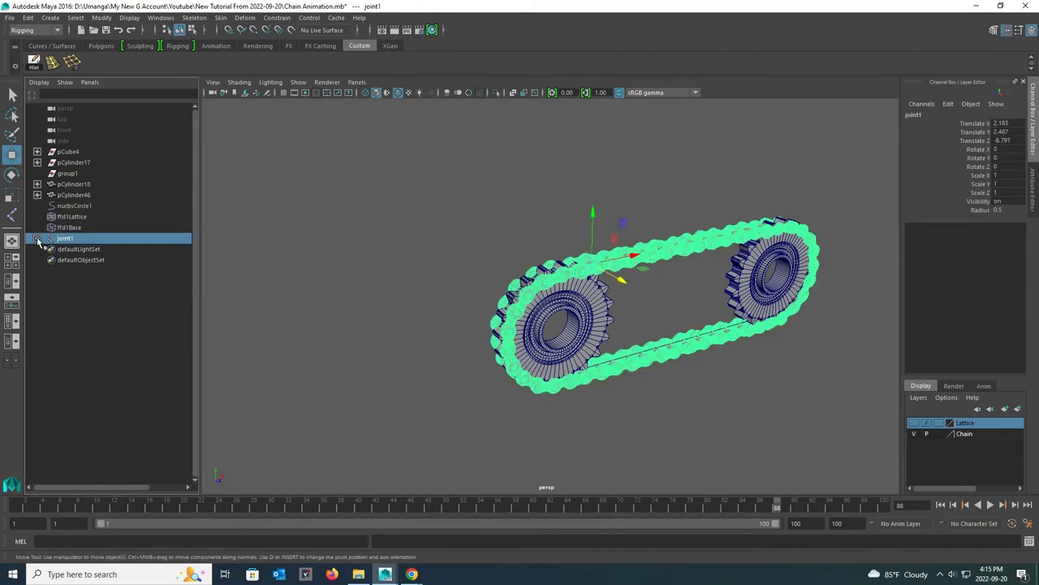
pyautogui.click(36, 239)
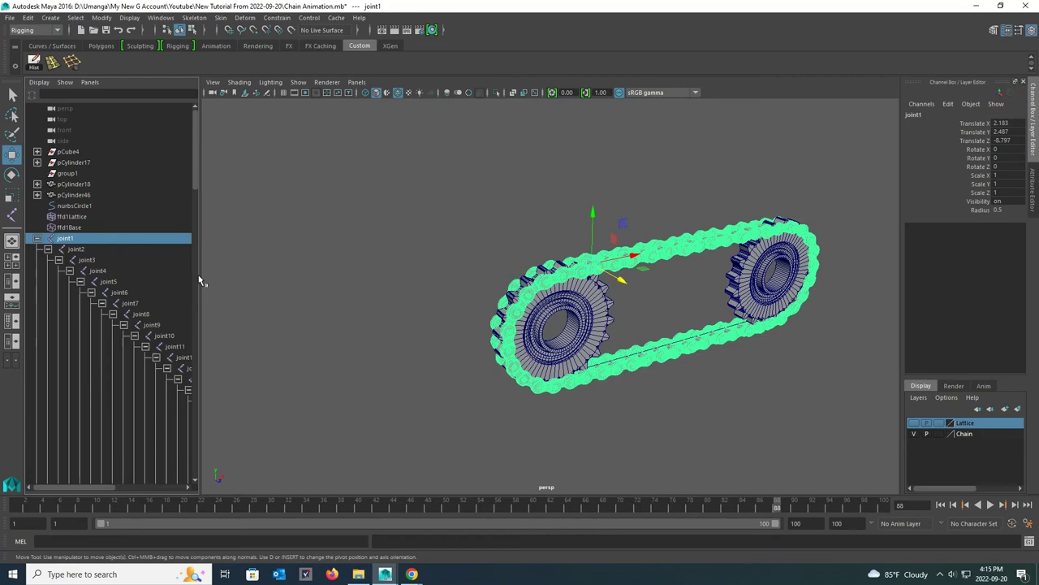
# Step: Widen the Outliner and browse link meshes pCube26/pCube27 and joints joint26/joint27
pyautogui.moveTo(199, 281); pyautogui.dragTo(487, 428)
pyautogui.scroll(-9, 325, 268)
pyautogui.scroll(-5, 301, 347)
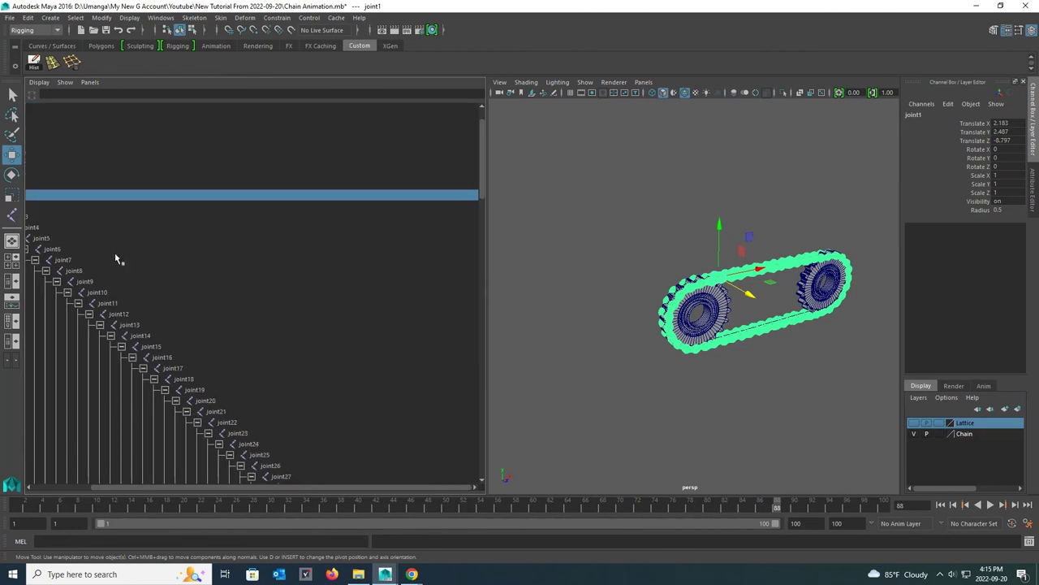
pyautogui.scroll(-5, 314, 350)
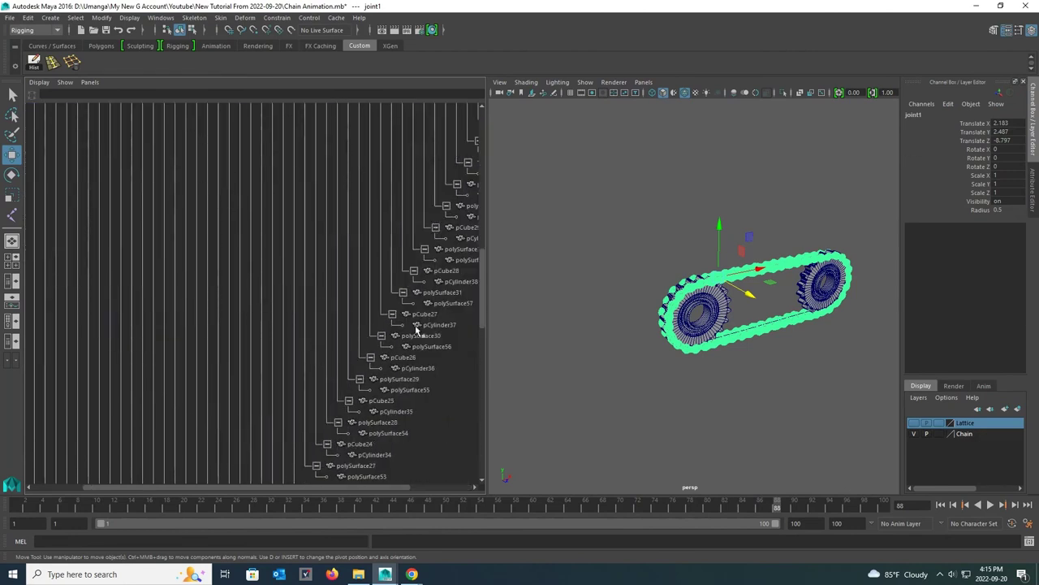
pyautogui.click(407, 368)
pyautogui.click(413, 358)
pyautogui.click(424, 313)
pyautogui.scroll(10, 434, 302)
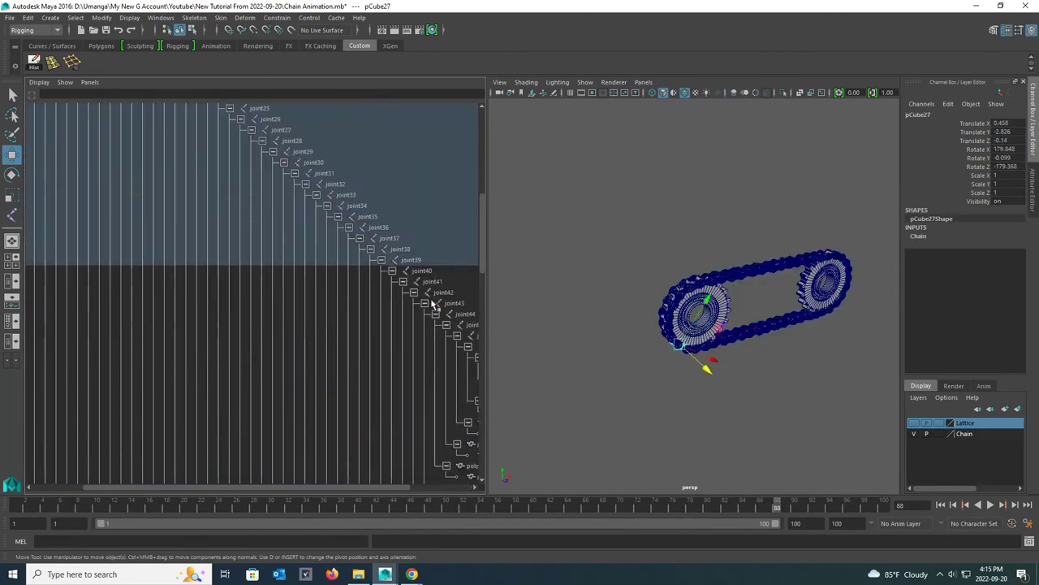
pyautogui.click(268, 303)
pyautogui.click(268, 291)
pyautogui.scroll(5, 267, 290)
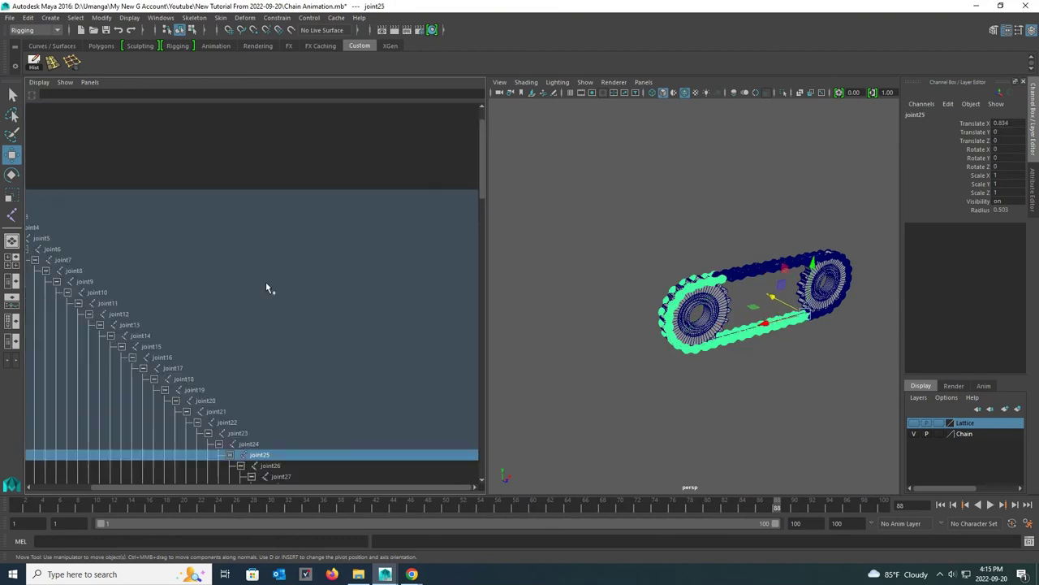
# Step: Rename the nurbsCircle1 curve to Chain_Curve
pyautogui.click(82, 162)
pyautogui.doubleClick(90, 165)
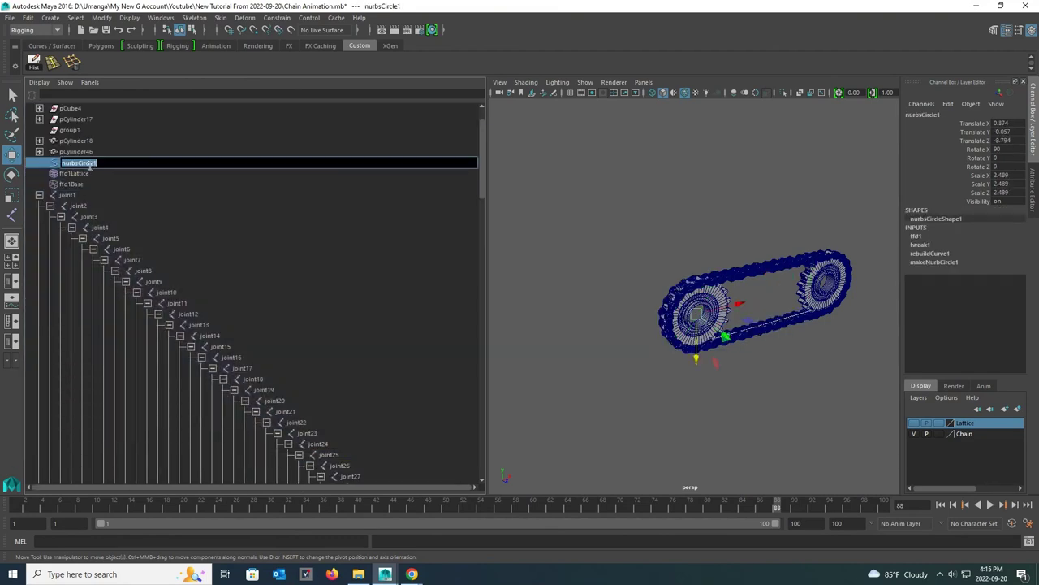
pyautogui.write('Chain_Curve')
pyautogui.click(94, 174)
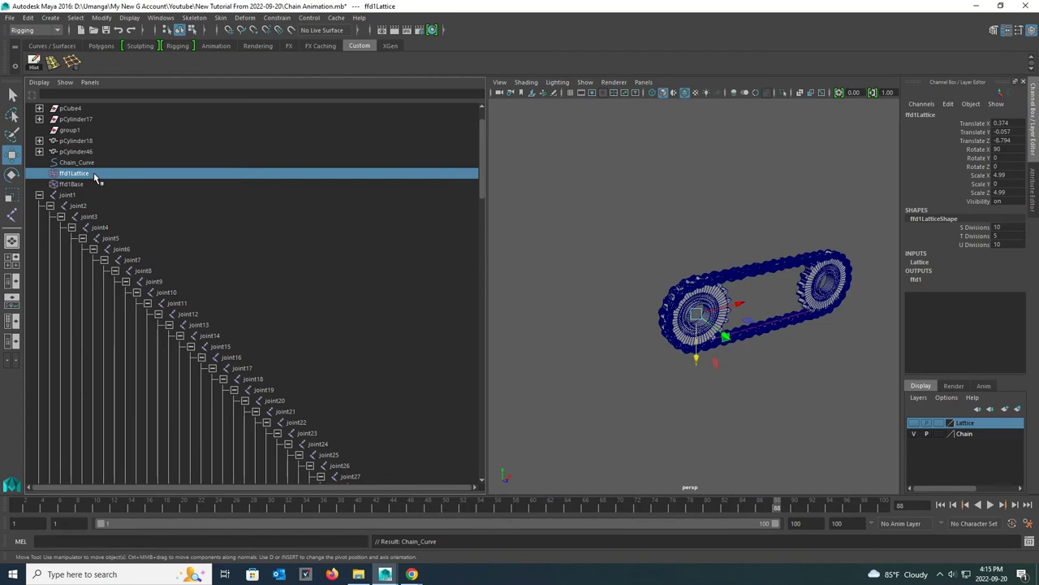
# Step: Deselect ffd1Lattice and go to Skeleton > Create IK Spline Handle options
pyautogui.click(564, 209)
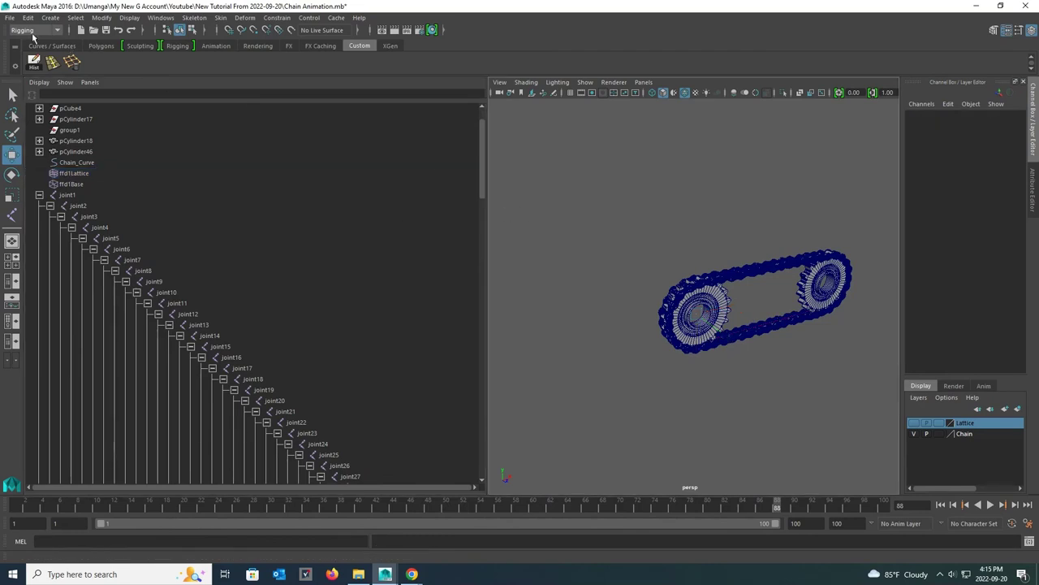
pyautogui.click(194, 17)
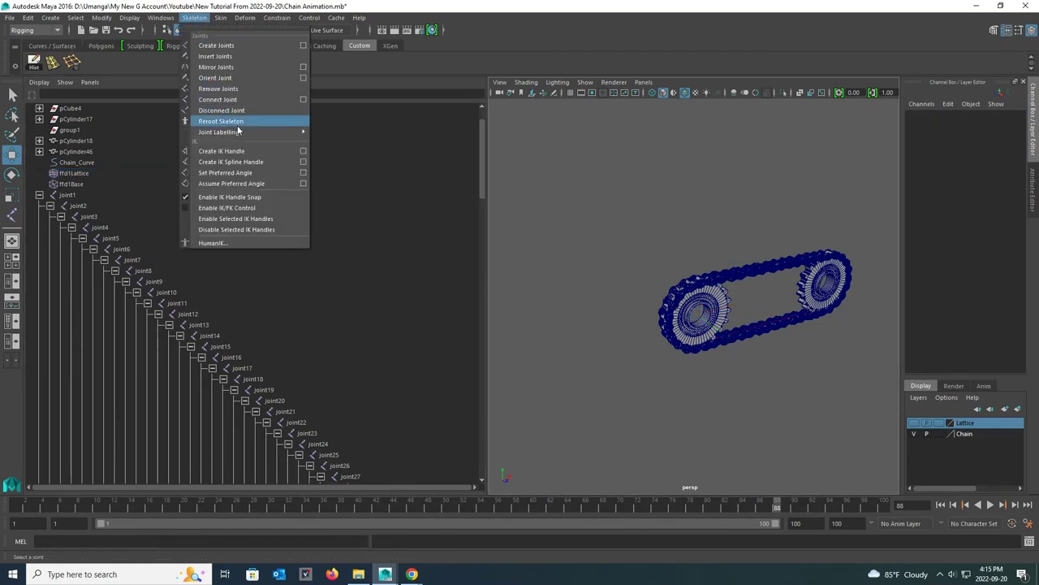
pyautogui.moveTo(239, 133)
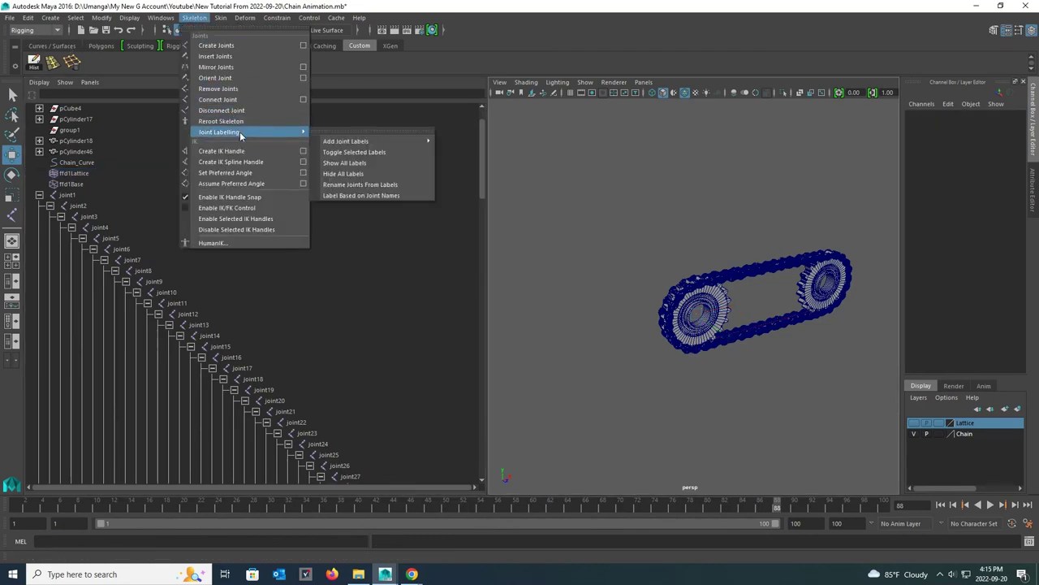
# Step: Start the IK Spline Handle tool with Auto create curve and Auto simplify curve turned off
pyautogui.click(304, 163)
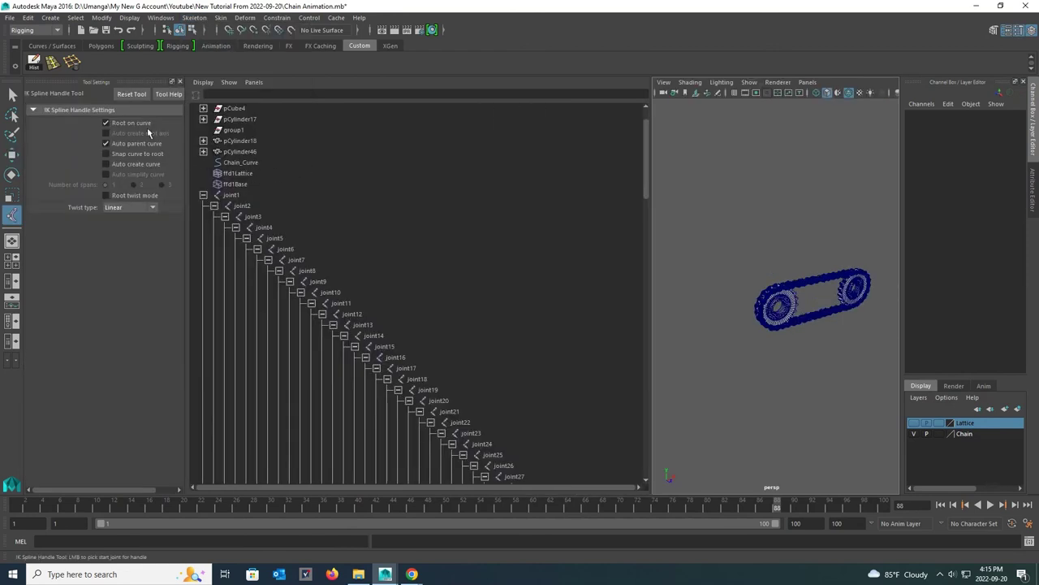
pyautogui.click(106, 164)
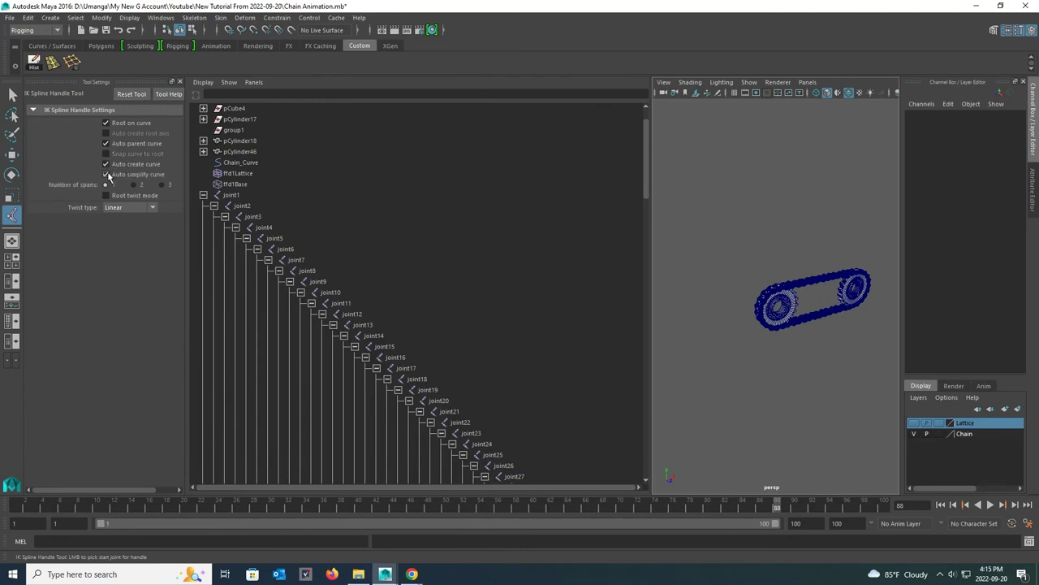
pyautogui.click(106, 174)
pyautogui.click(105, 164)
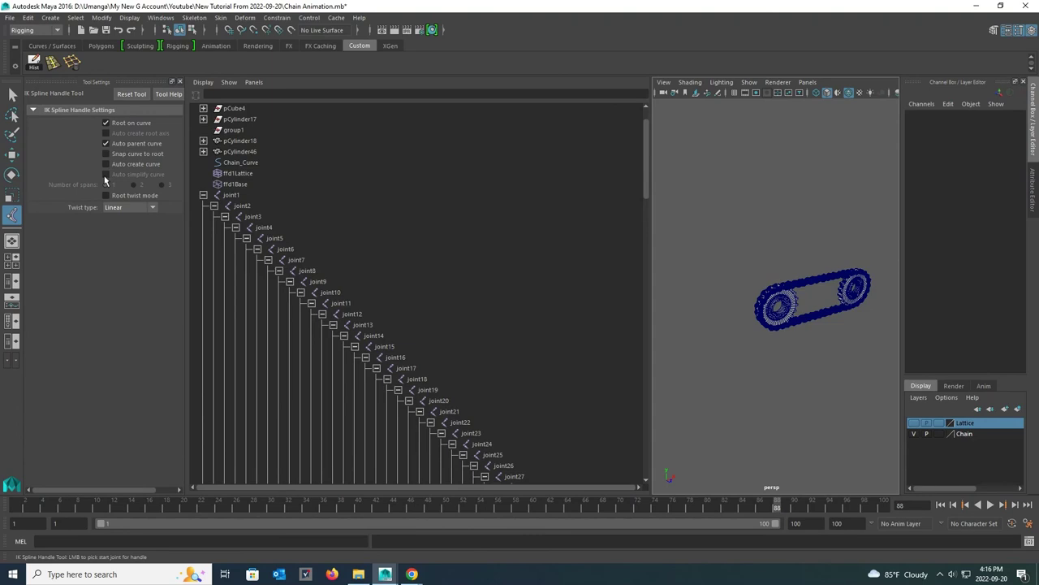
pyautogui.click(179, 82)
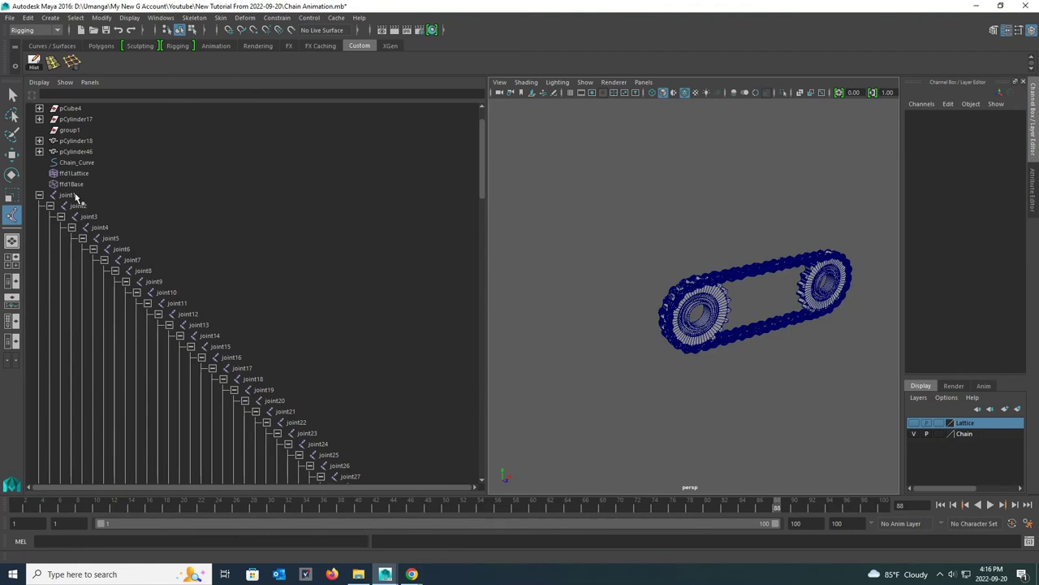
# Step: Create ikHandle1 by picking joint1, joint49, then Chain_Curve in the Outliner
pyautogui.click(76, 197)
pyautogui.scroll(-8, 295, 257)
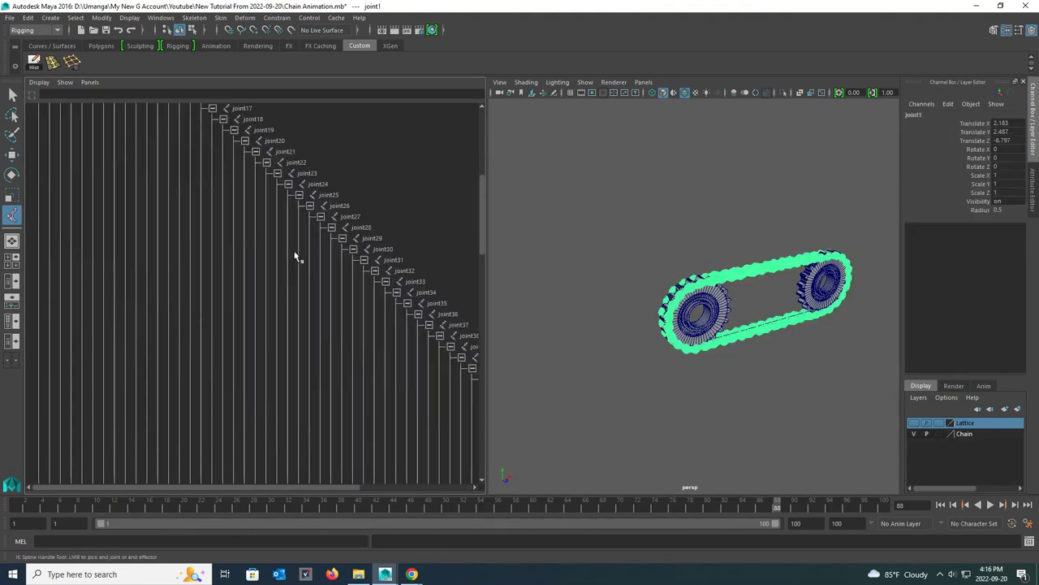
pyautogui.moveTo(293, 486); pyautogui.dragTo(436, 487)
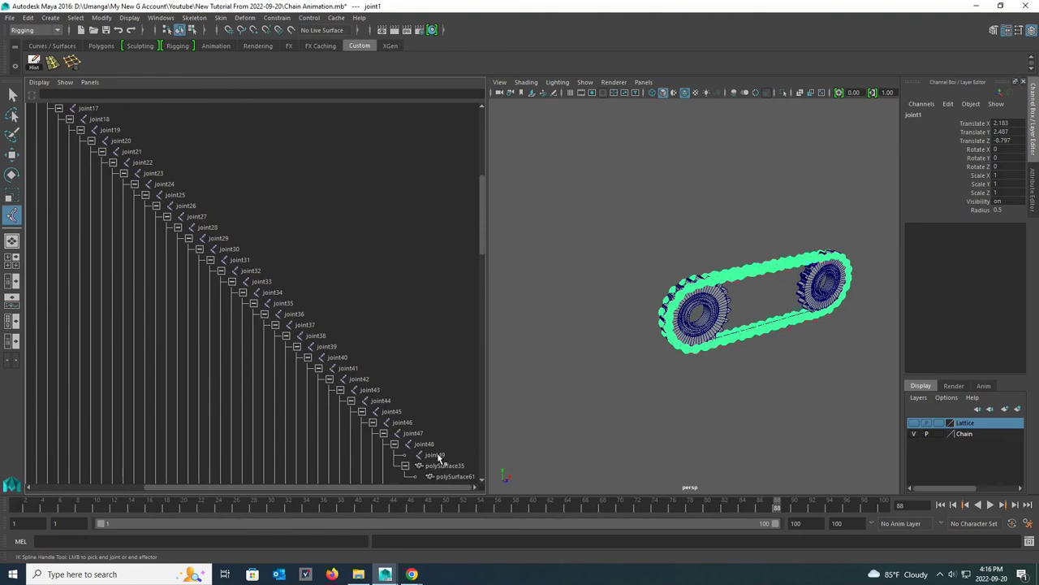
pyautogui.scroll(-3, 436, 447)
pyautogui.click(435, 368)
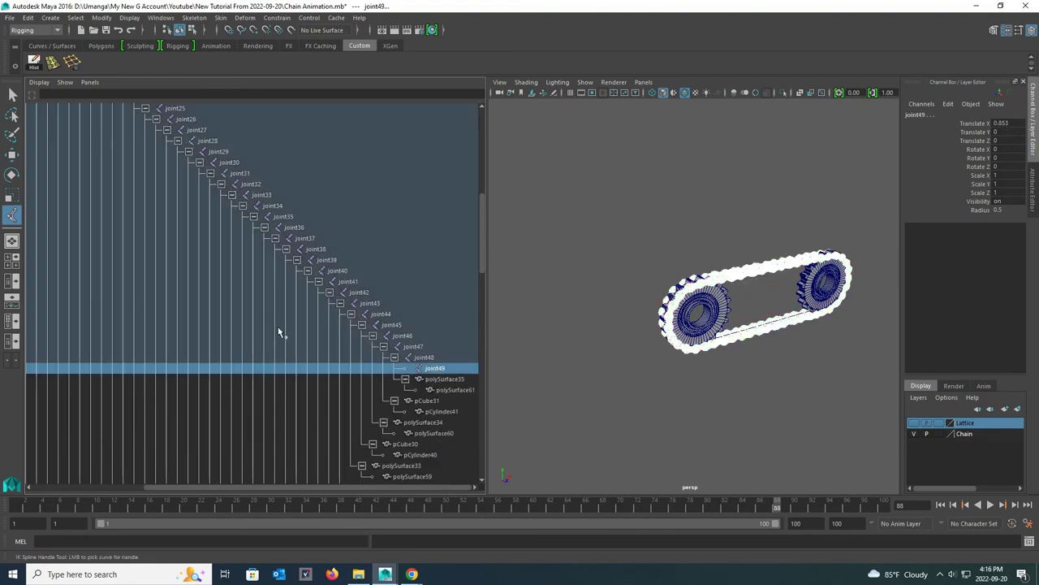
pyautogui.scroll(10, 278, 331)
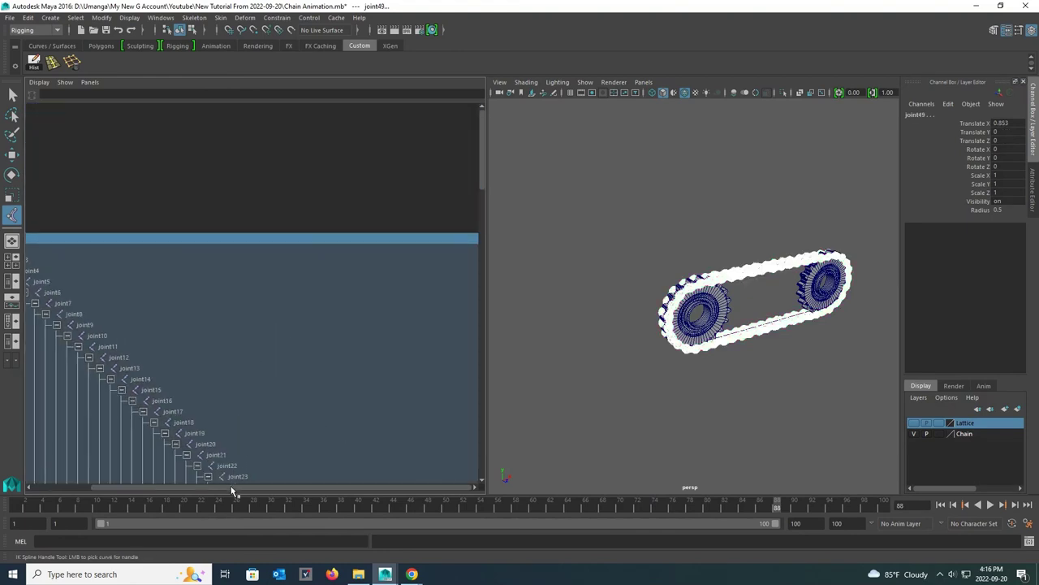
pyautogui.moveTo(232, 488); pyautogui.dragTo(157, 461)
pyautogui.click(79, 207)
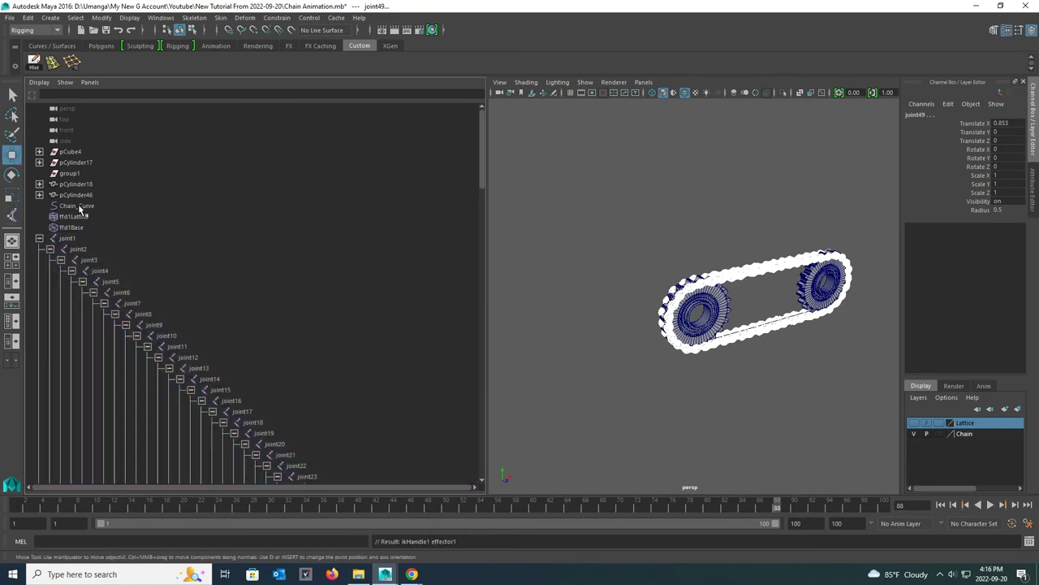
pyautogui.click(39, 238)
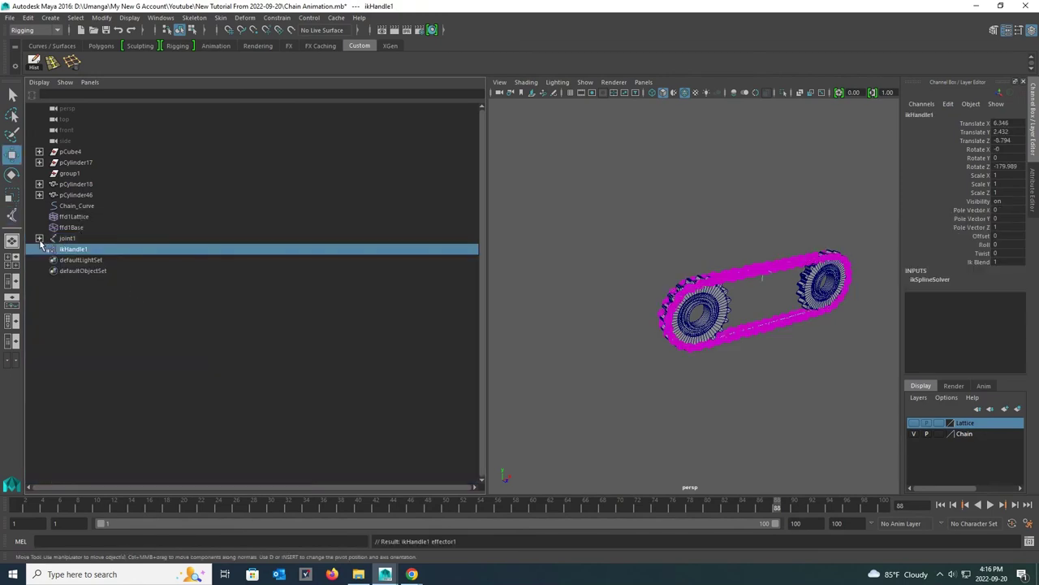
# Step: Widen the perspective view and rotate Chain_Curve around Z to 304.707, sliding the links
pyautogui.press('q')
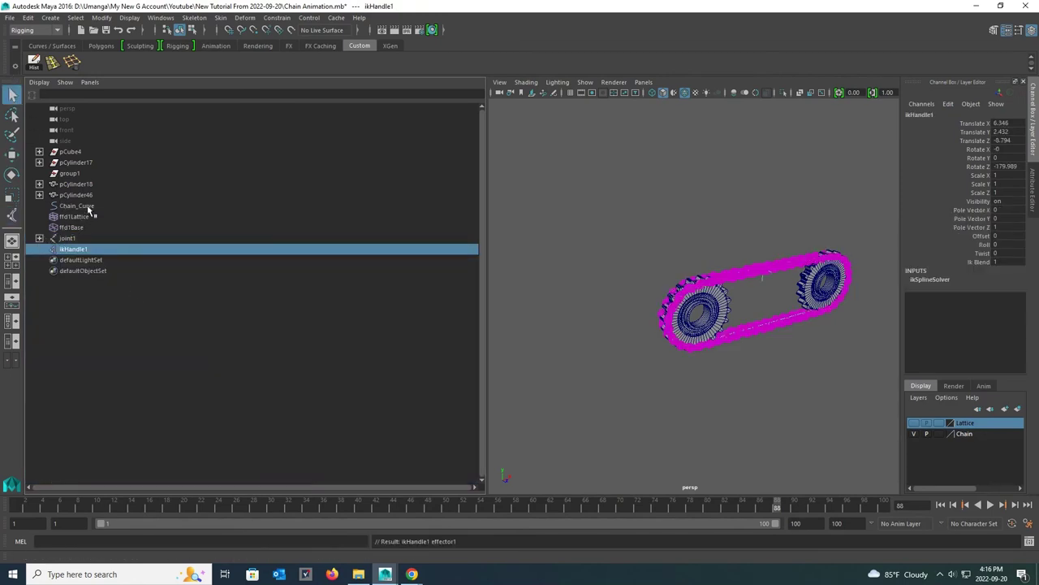
pyautogui.click(88, 207)
pyautogui.moveTo(491, 239); pyautogui.dragTo(67, 239)
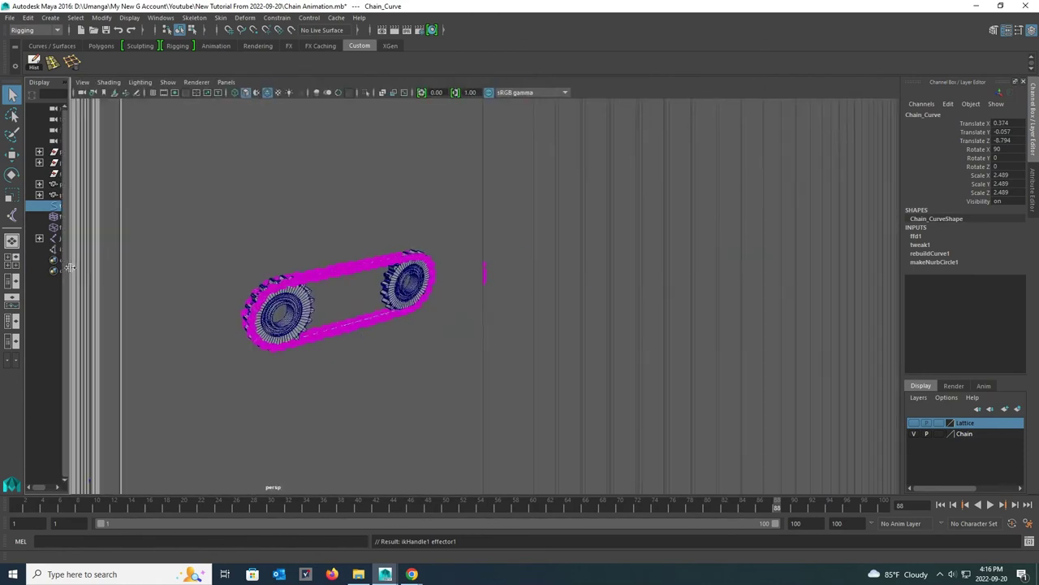
pyautogui.keyDown('alt'); pyautogui.moveTo(534, 259); pyautogui.dragTo(495, 259); pyautogui.keyUp('alt')
pyautogui.press('e')
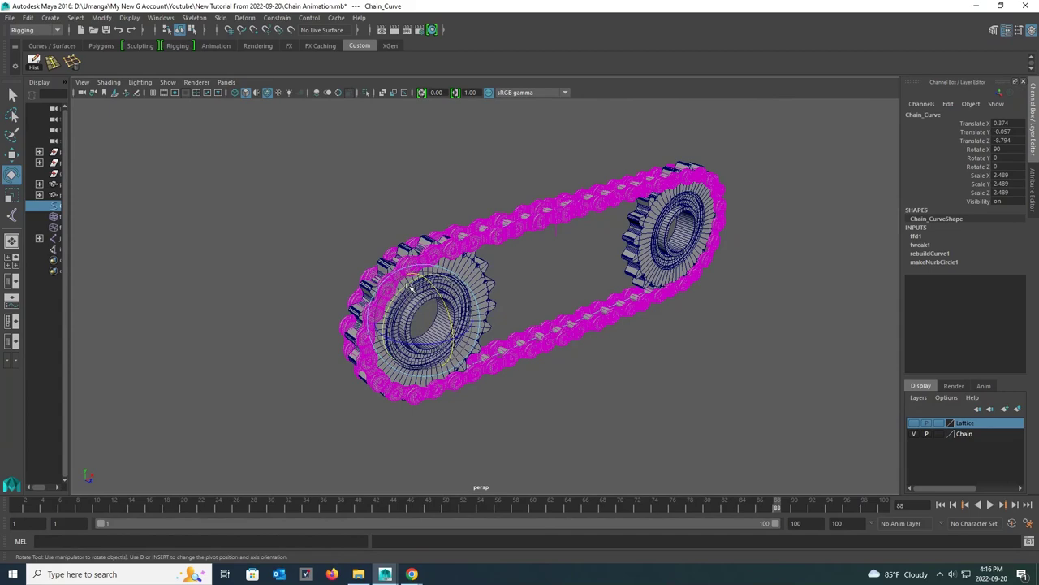
pyautogui.moveTo(410, 286); pyautogui.dragTo(440, 373)
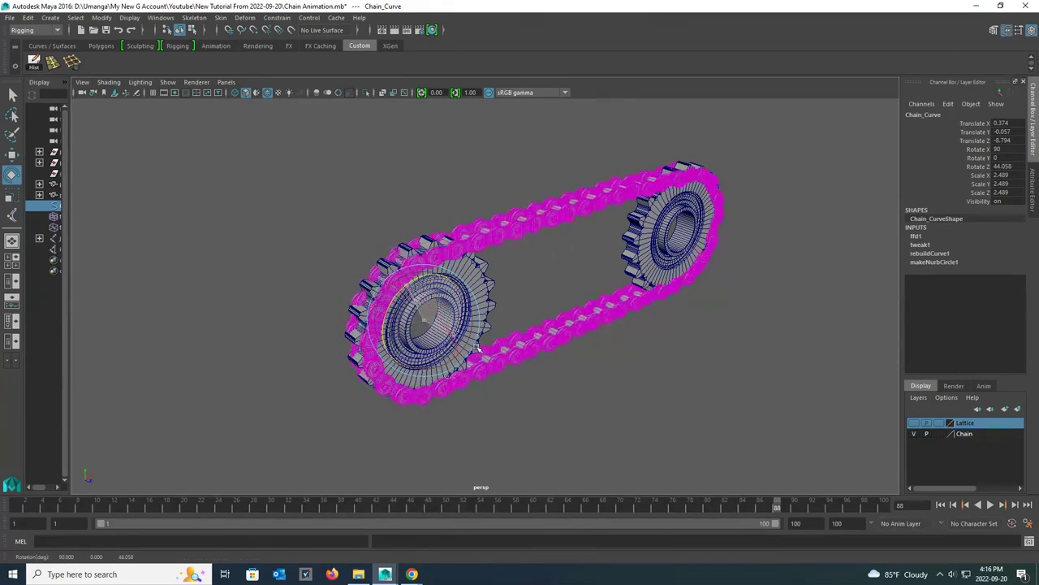
pyautogui.moveTo(471, 307); pyautogui.dragTo(455, 286)
# Step: Lower the left sprocket pCylinder46 to Translate Y -0.076
pyautogui.press('w')
pyautogui.click(445, 280)
pyautogui.scroll(2, 445, 280)
pyautogui.moveTo(417, 237); pyautogui.dragTo(418, 243)
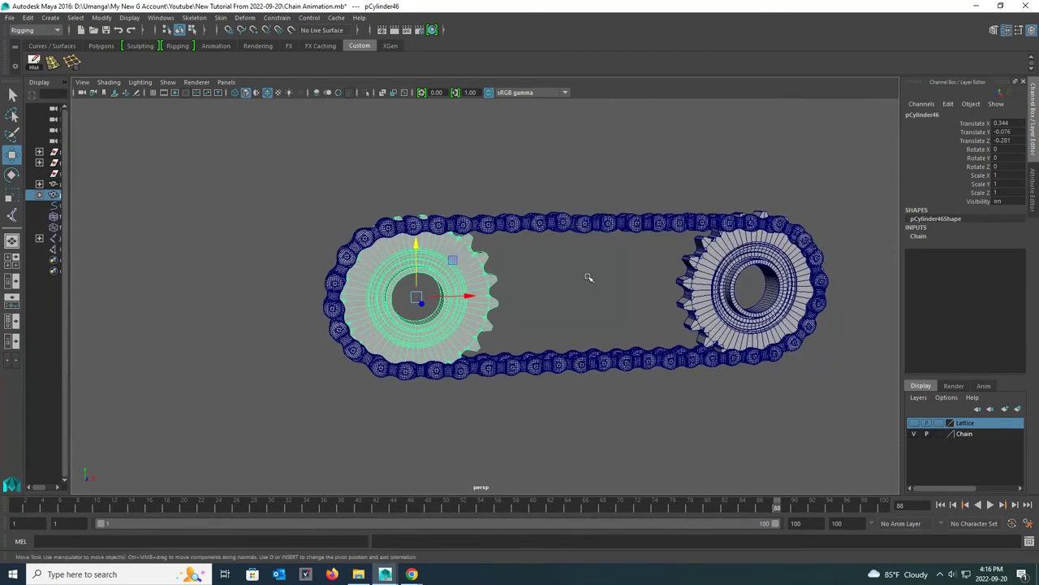
# Step: Shift the right sprocket pCylinder18 to Translate X -0.158, then reselect the left sprocket
pyautogui.click(696, 270)
pyautogui.keyDown('alt'); pyautogui.moveTo(669, 271); pyautogui.dragTo(670, 304, button='middle'); pyautogui.keyUp('alt')
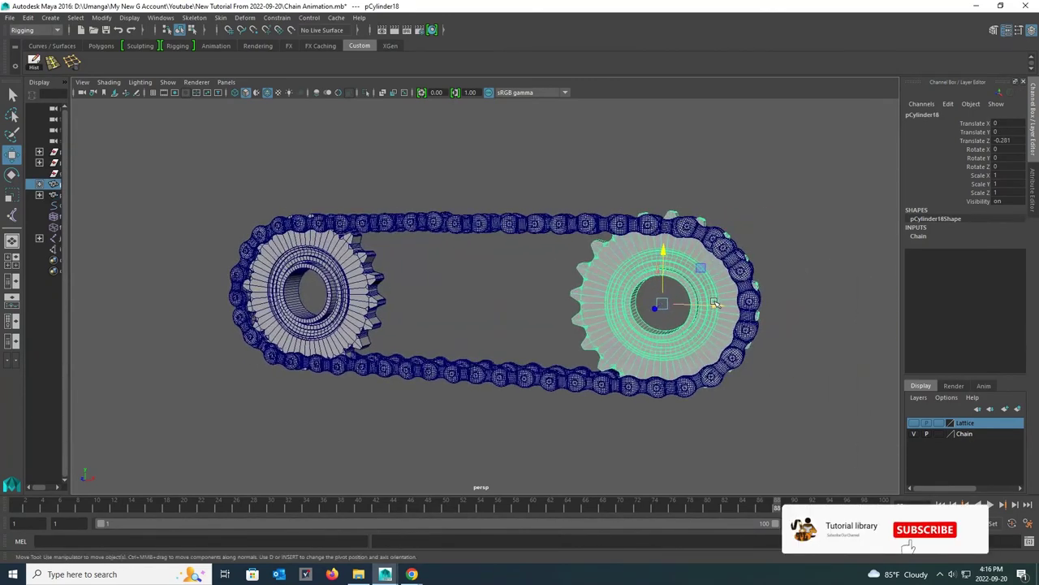
pyautogui.moveTo(708, 303); pyautogui.dragTo(162, 235)
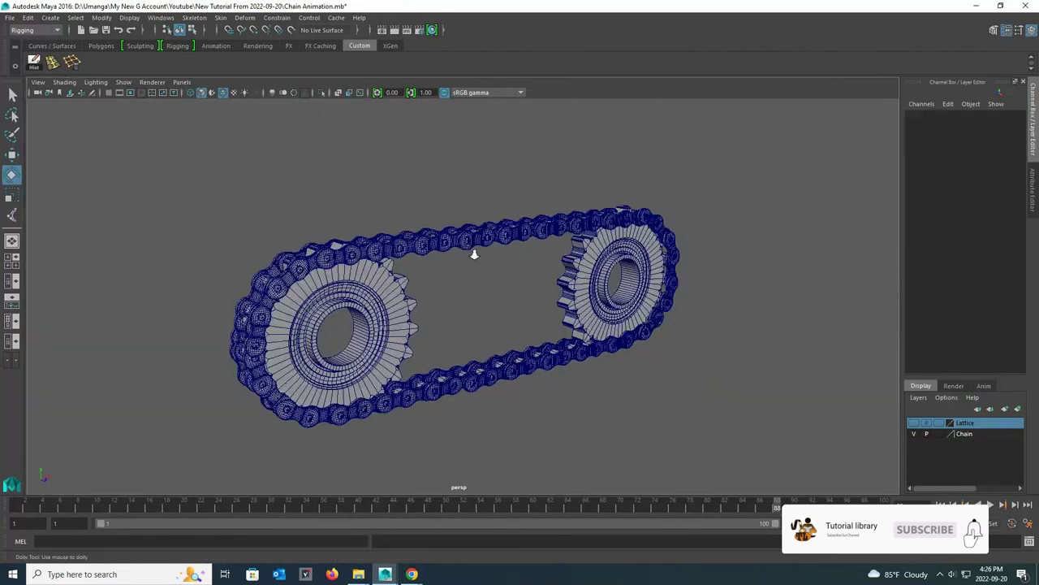
pyautogui.keyDown('alt'); pyautogui.moveTo(476, 251); pyautogui.dragTo(400, 259); pyautogui.keyUp('alt')
pyautogui.click(437, 255)
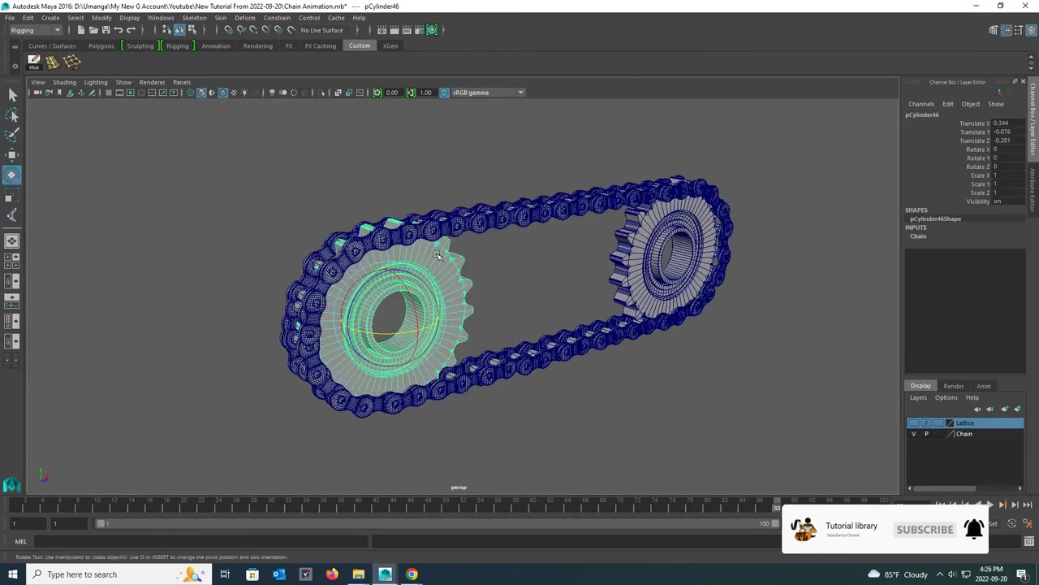
pyautogui.rightClick(14, 342)
# Step: With the Outliner shown, spin Chain_Curve's Rotate Z to about 1858.497 to advance the links
pyautogui.click(50, 177)
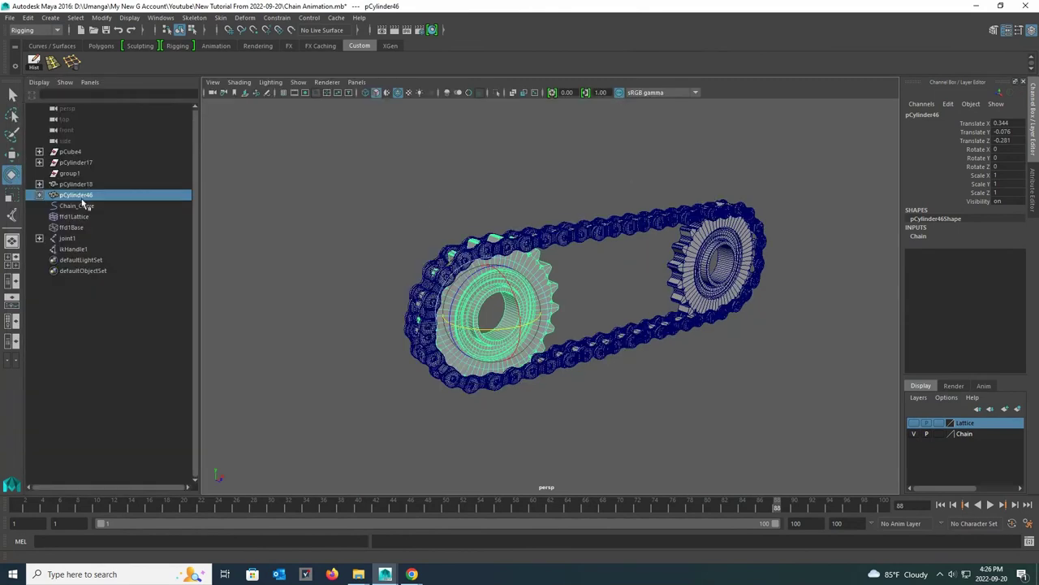
pyautogui.click(77, 207)
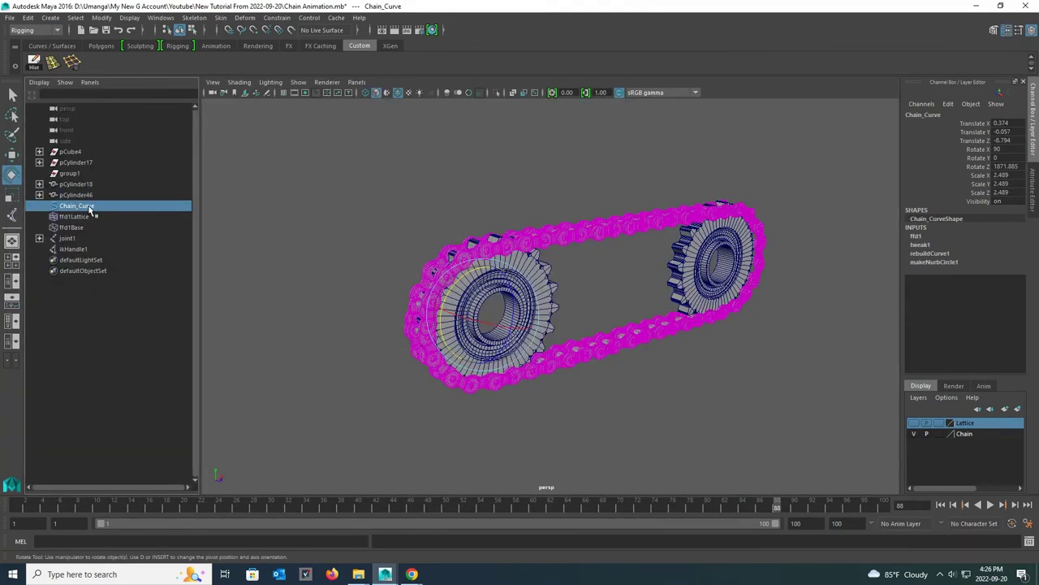
pyautogui.click(978, 167)
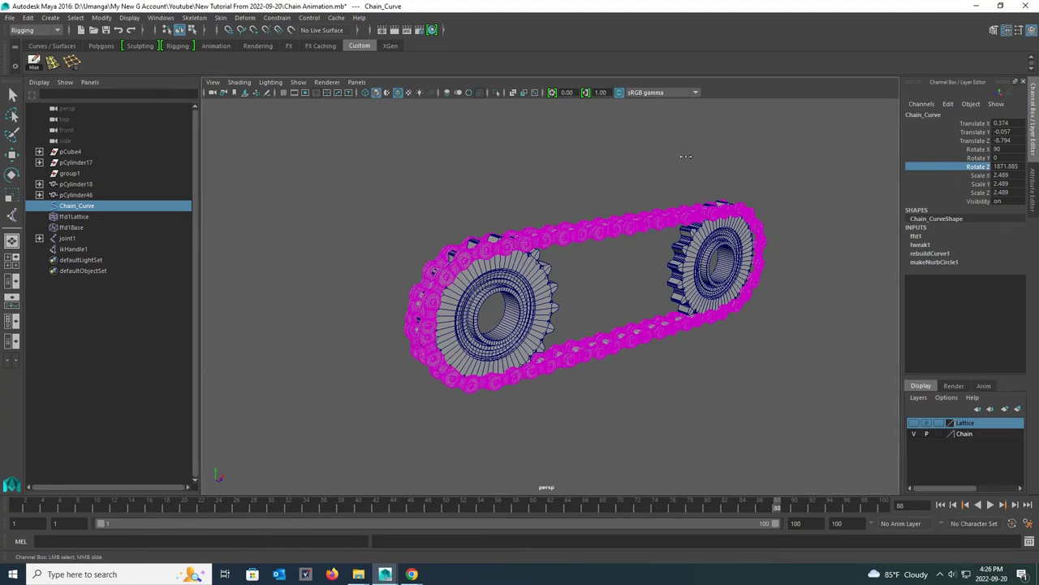
pyautogui.moveTo(686, 155); pyautogui.dragTo(640, 167, button='middle')
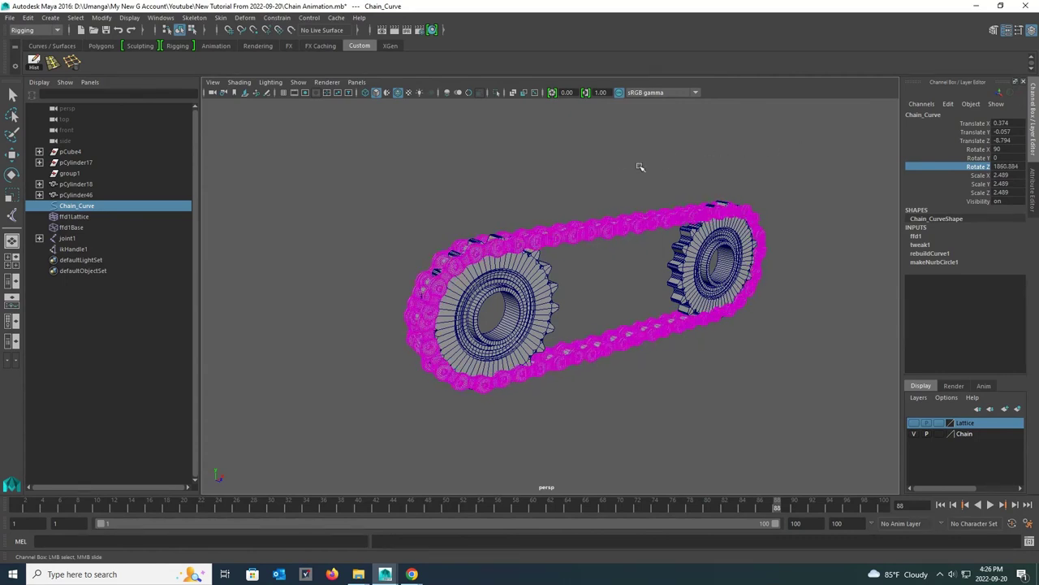
pyautogui.press('e')
pyautogui.moveTo(473, 281); pyautogui.dragTo(468, 323)
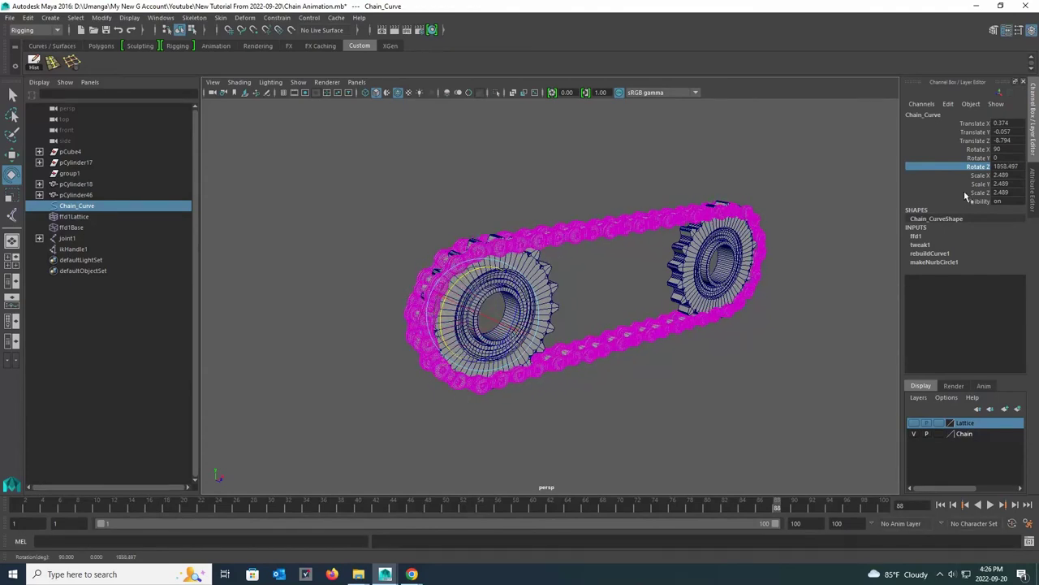
# Step: Reset Chain_Curve's Rotate Z to 0 and lock all its other channels
pyautogui.doubleClick(1004, 167)
pyautogui.write('0')
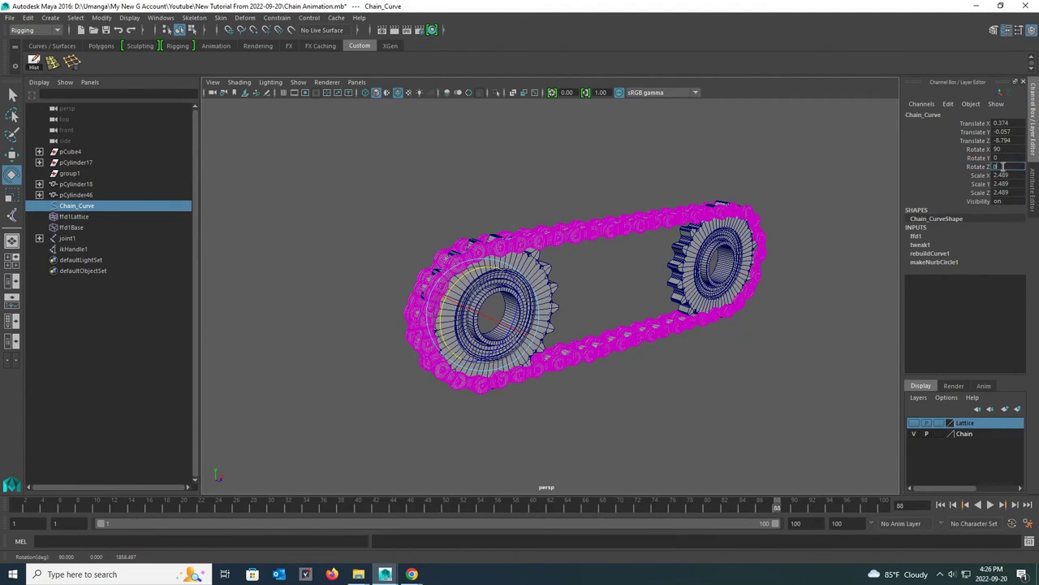
pyautogui.press('Return')
pyautogui.click(981, 177)
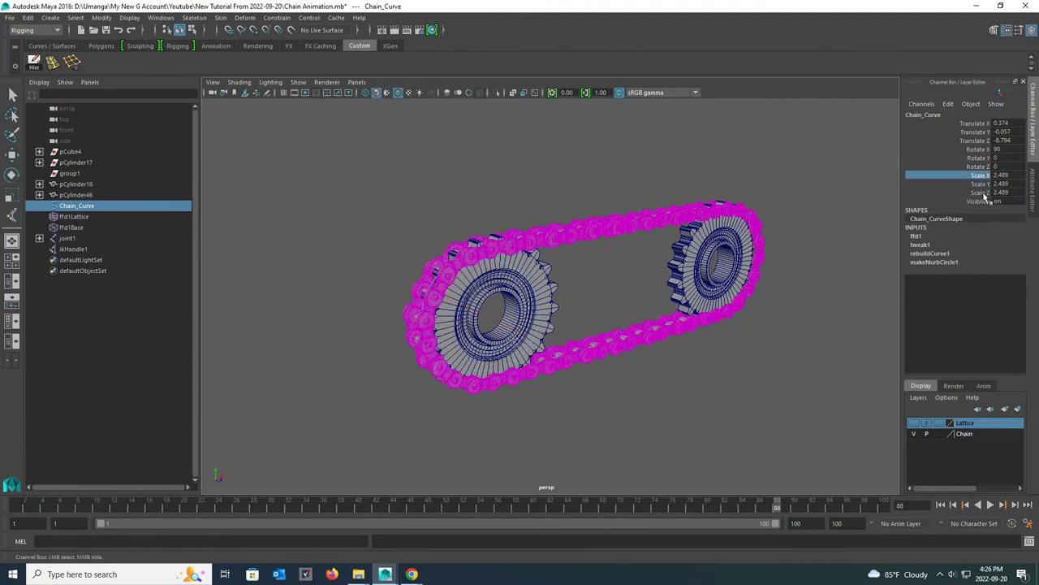
pyautogui.moveTo(985, 196); pyautogui.dragTo(985, 123)
pyautogui.rightClick(986, 123)
pyautogui.click(991, 358)
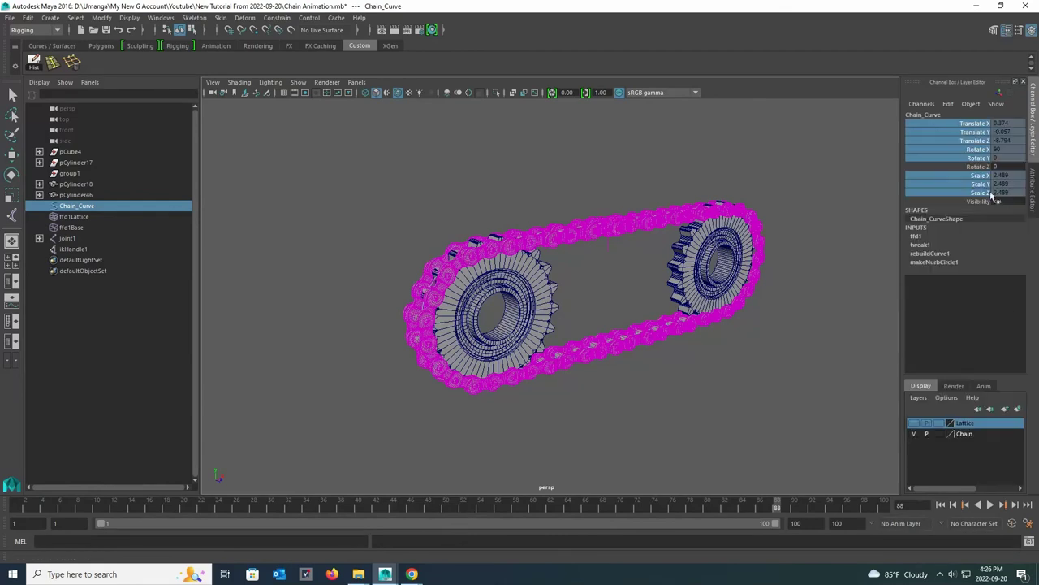
# Step: Test-rotate Chain_Curve around Z, then set Rotate Z back to 0
pyautogui.click(980, 167)
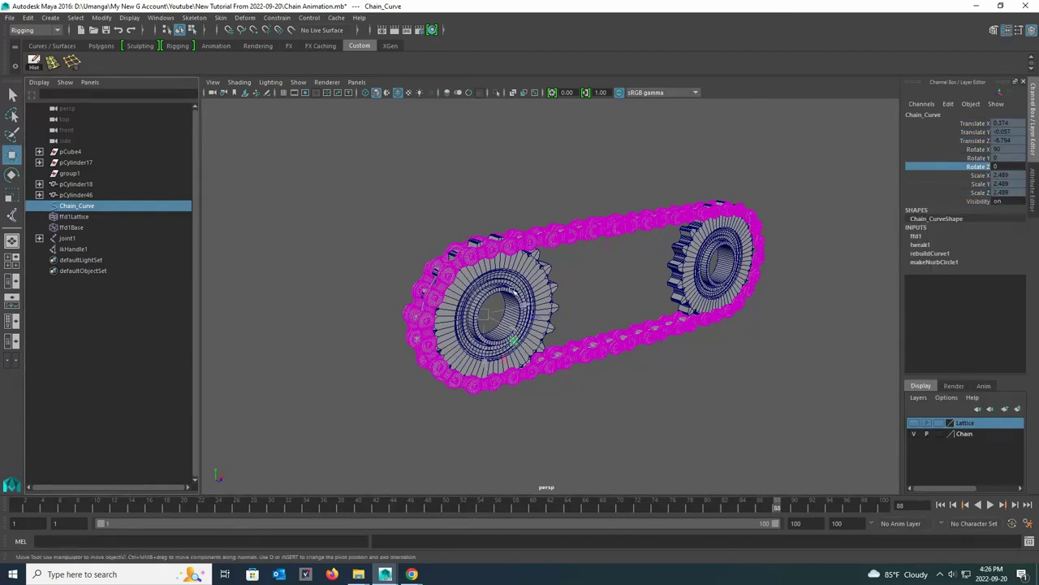
pyautogui.press('e')
pyautogui.moveTo(464, 276); pyautogui.dragTo(526, 289)
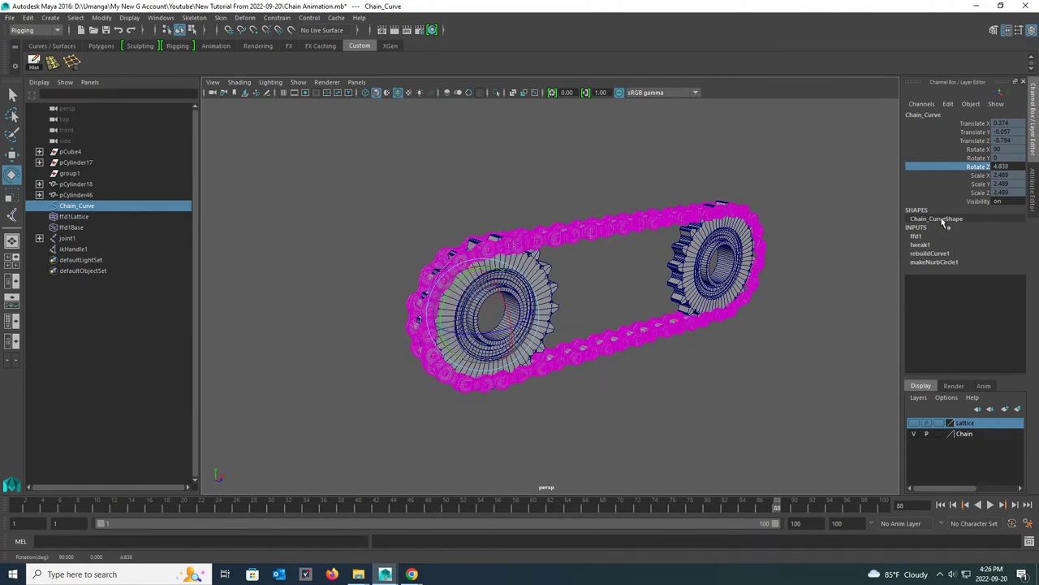
pyautogui.doubleClick(1003, 165)
pyautogui.write('0')
pyautogui.press('Return')
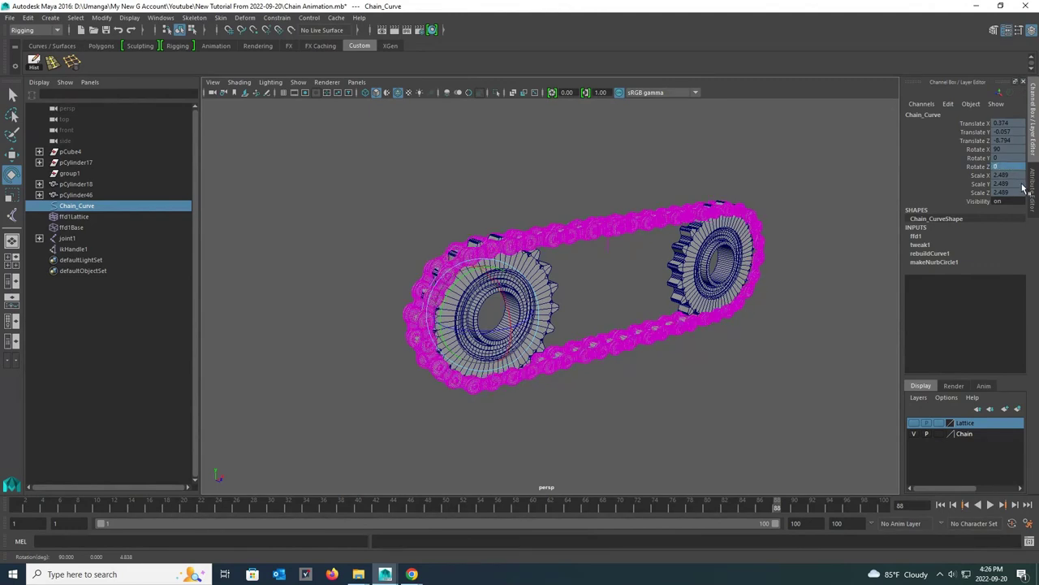
# Step: Test-rotate the left sprocket pCylinder46, undo it, and go to Windows > General Editors
pyautogui.click(536, 266)
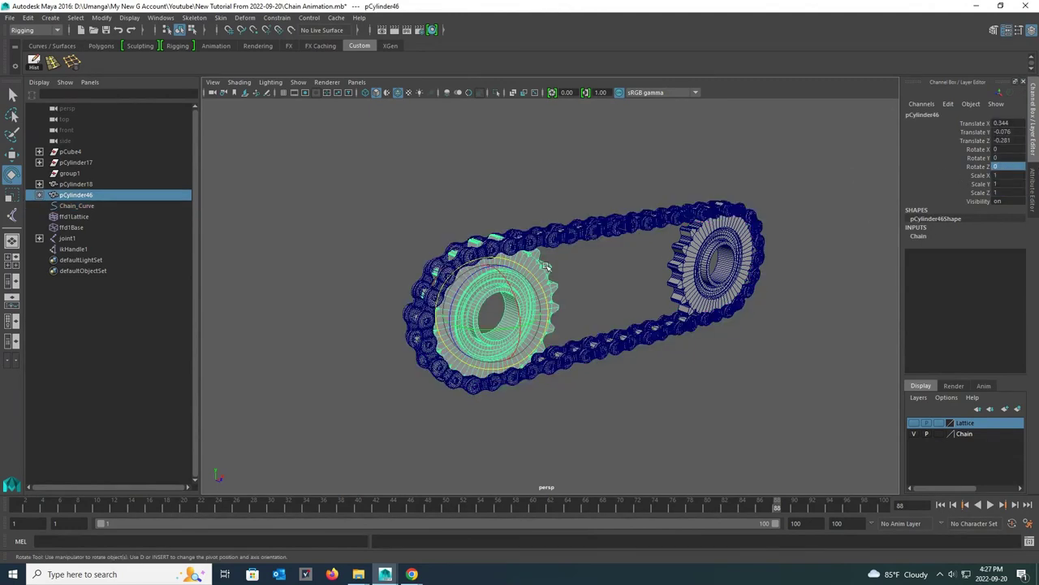
pyautogui.moveTo(472, 281); pyautogui.dragTo(462, 287)
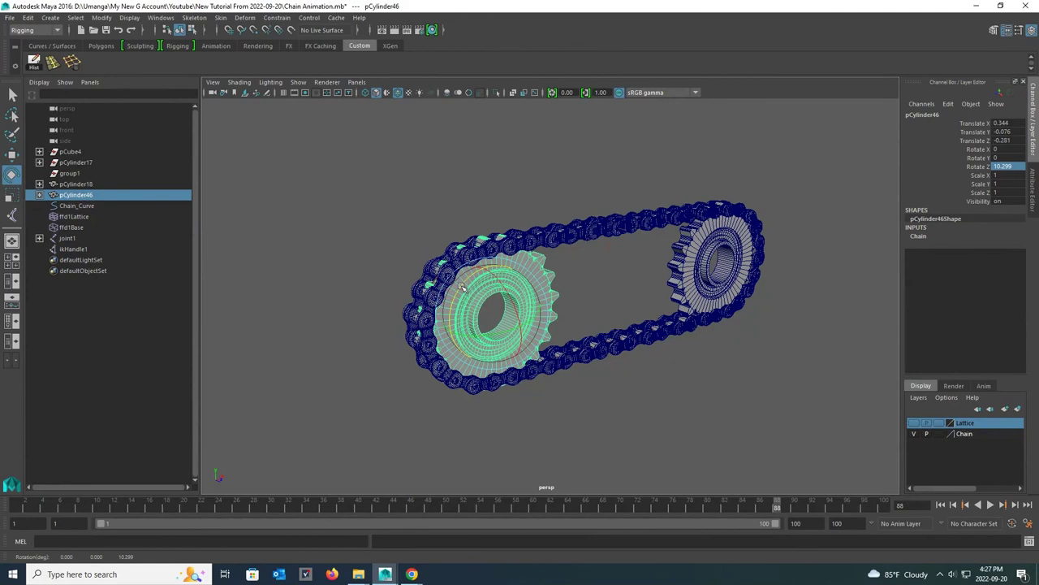
pyautogui.hotkey('ctrl', 'z')
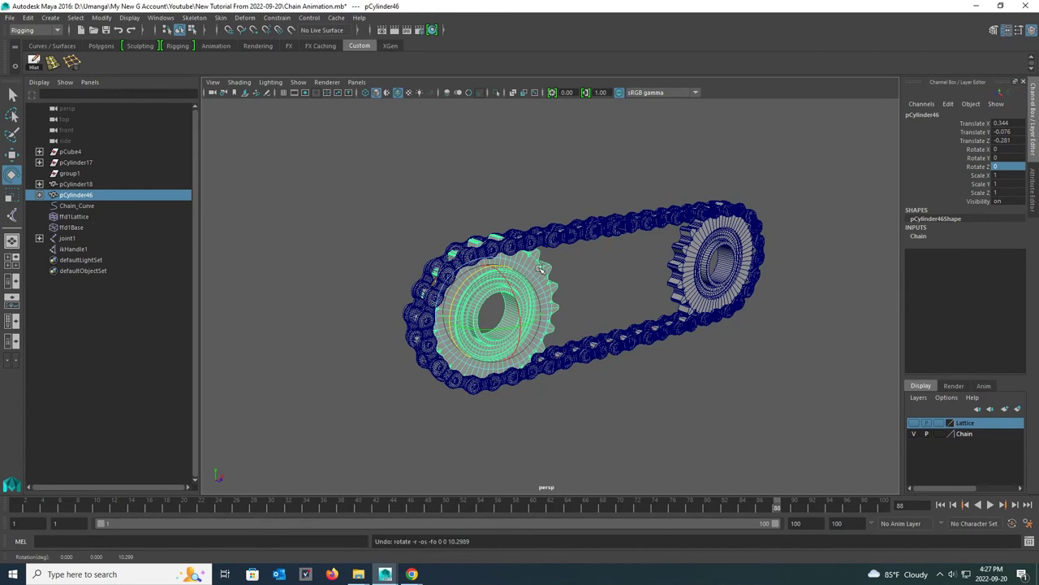
pyautogui.click(161, 17)
pyautogui.moveTo(187, 56)
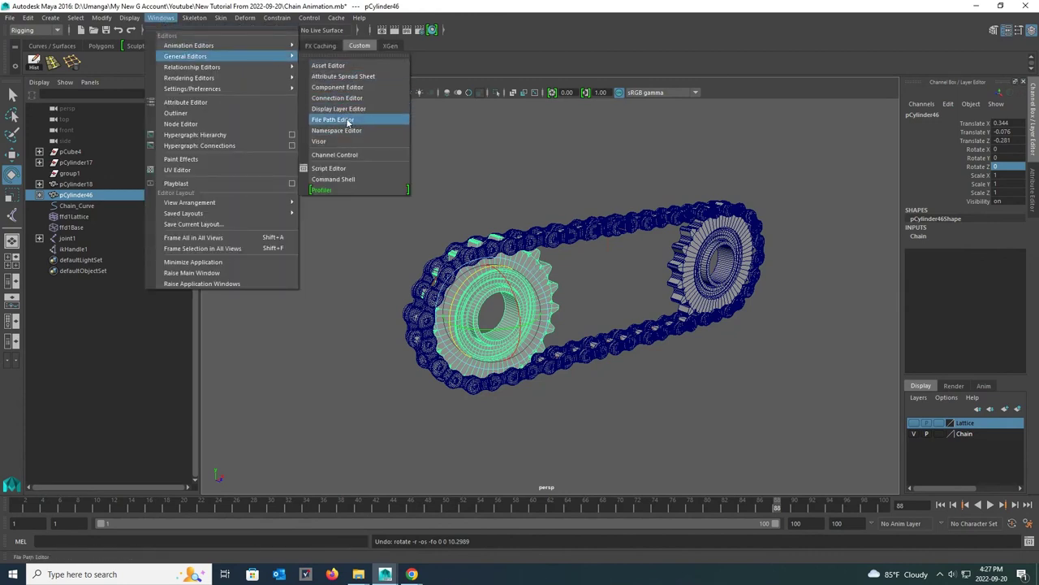
# Step: Load pCylinder46 on the left and Chain_Curve on the right of the Connection Editor
pyautogui.click(367, 100)
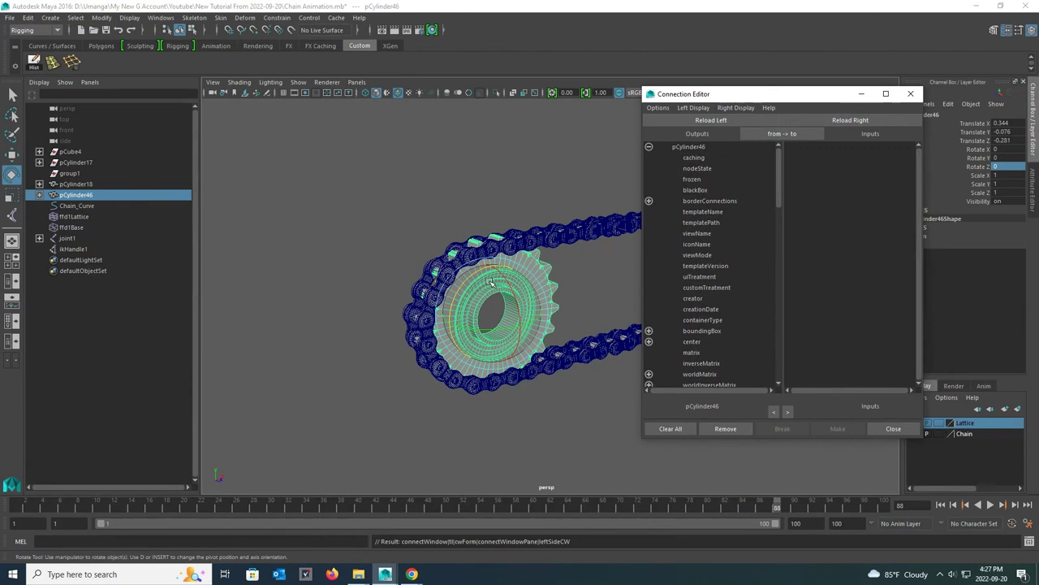
pyautogui.click(712, 120)
pyautogui.click(77, 206)
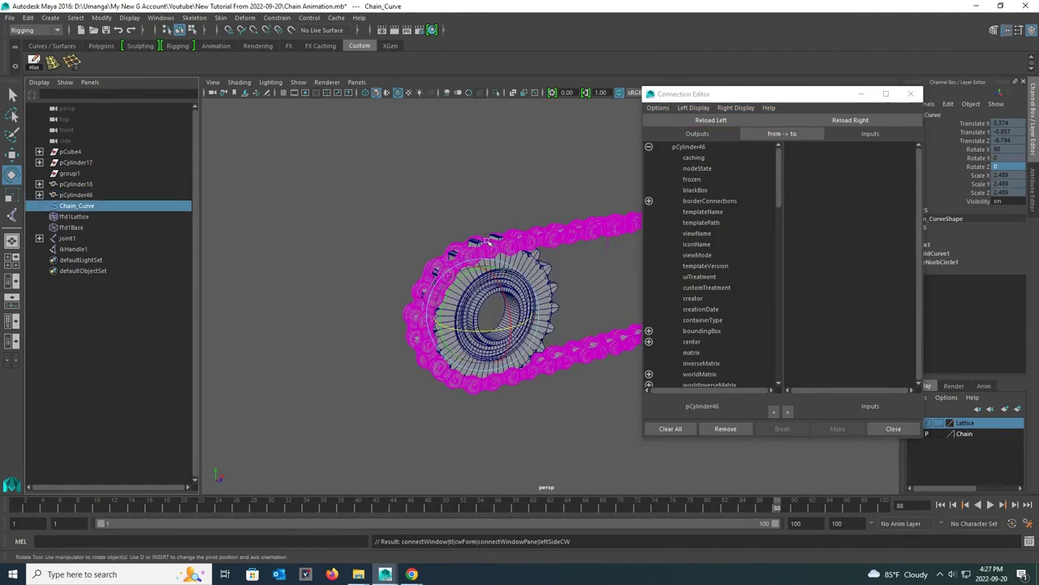
pyautogui.click(851, 120)
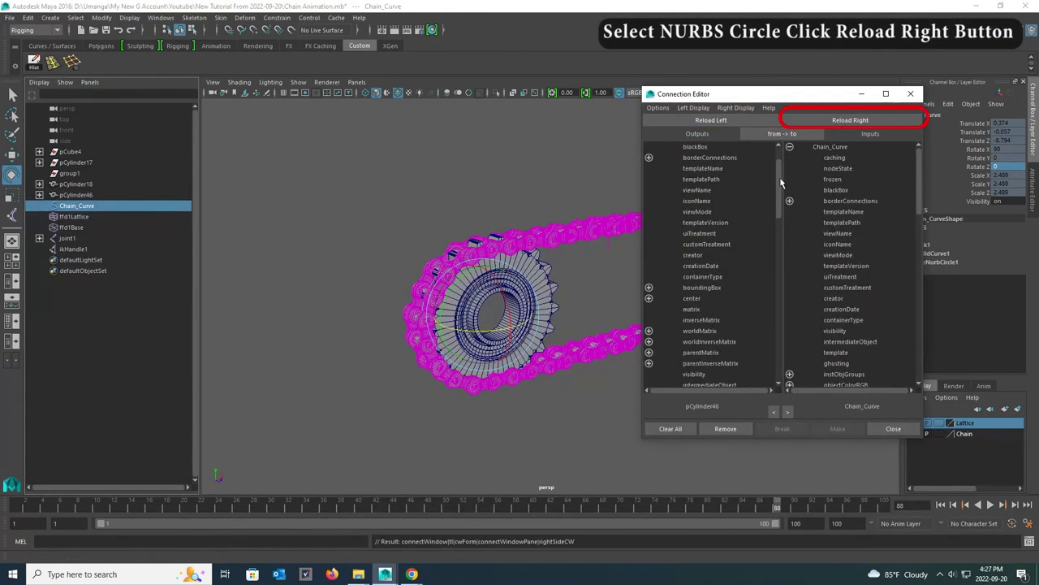
# Step: Connect pCylinder46's rotateZ to Chain_Curve's rotateZ
pyautogui.moveTo(778, 163); pyautogui.dragTo(769, 263)
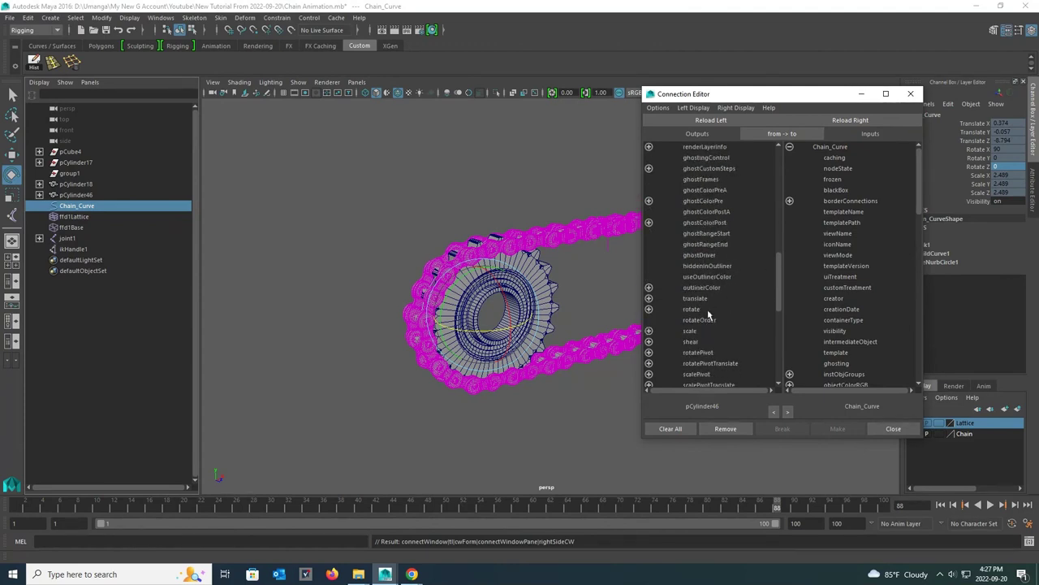
pyautogui.click(648, 310)
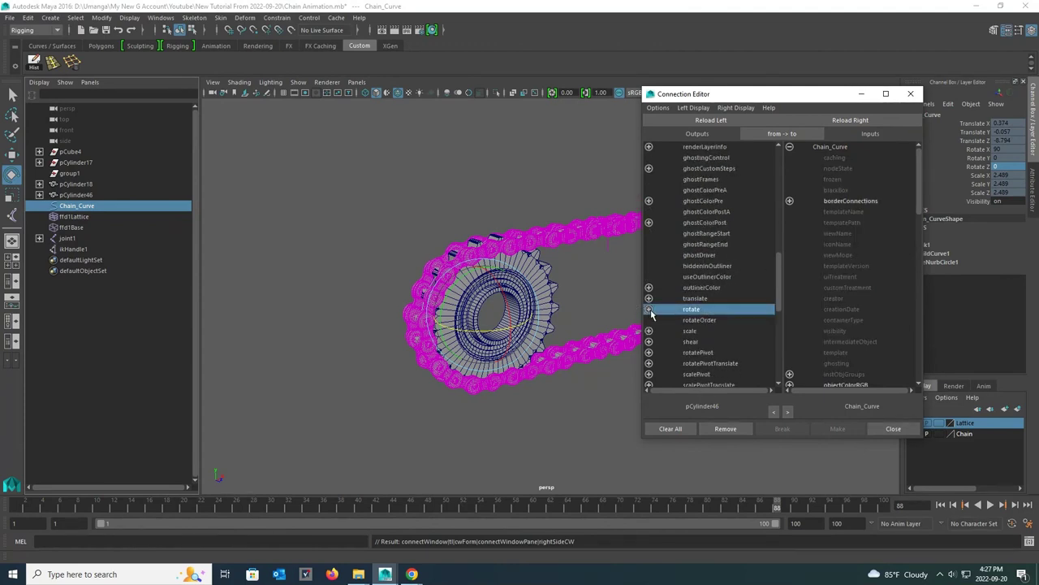
pyautogui.click(649, 310)
pyautogui.click(705, 342)
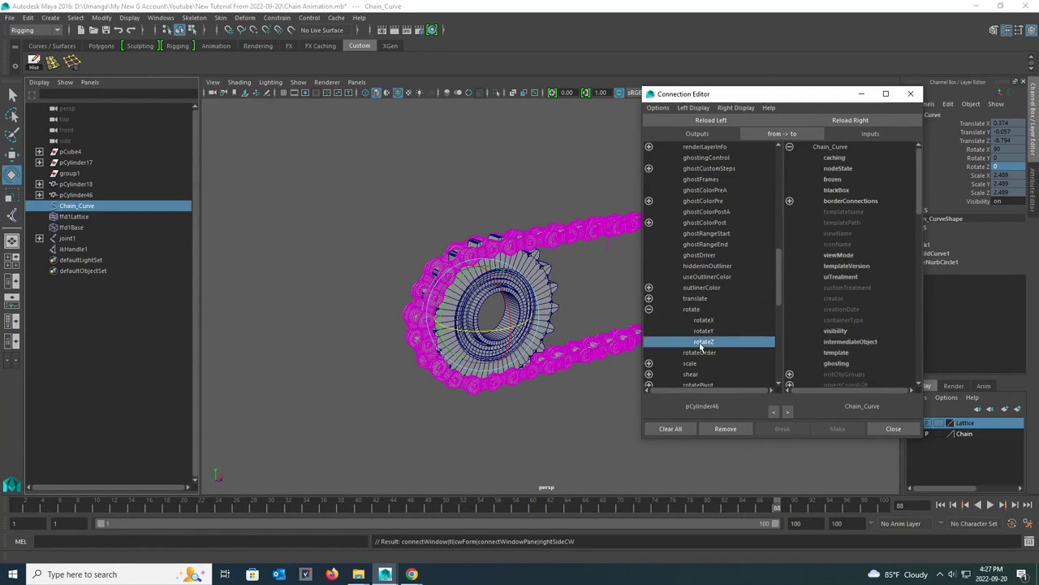
pyautogui.moveTo(918, 209); pyautogui.dragTo(921, 294)
pyautogui.click(790, 298)
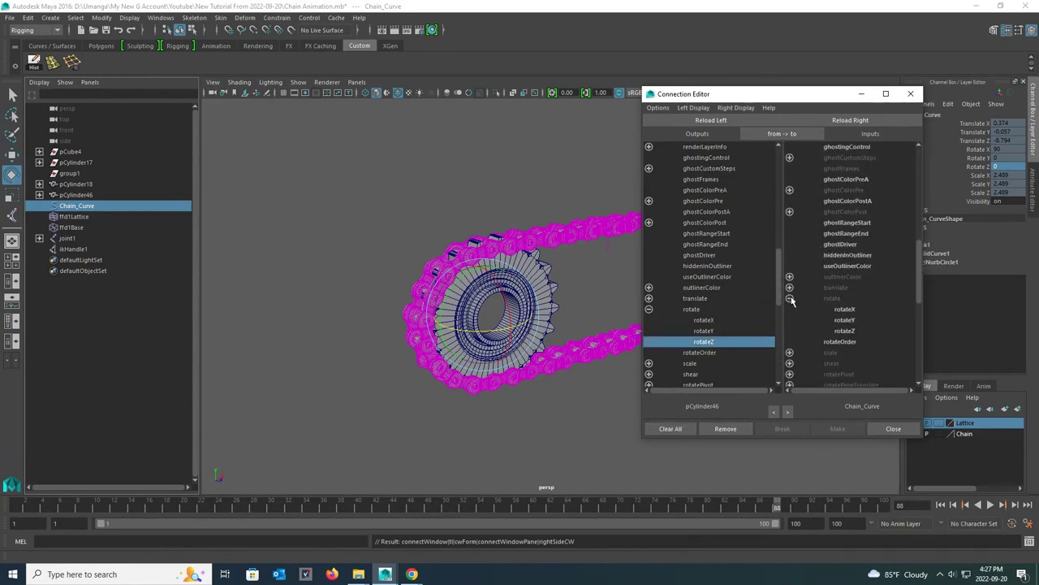
pyautogui.click(846, 331)
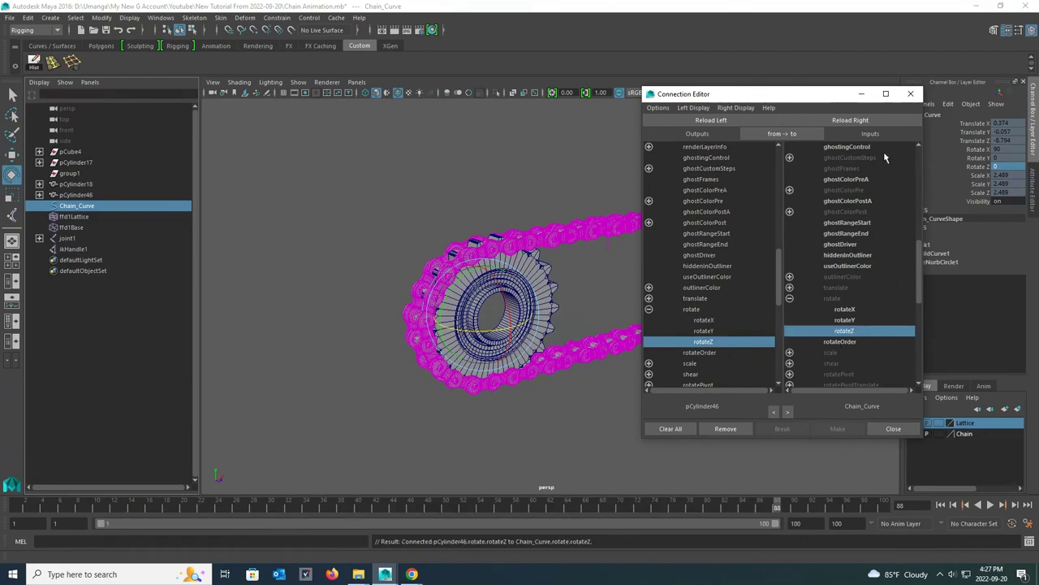
# Step: Minimize the Connection Editor and rotate the left sprocket to 13.562 to confirm the chain follows
pyautogui.click(861, 94)
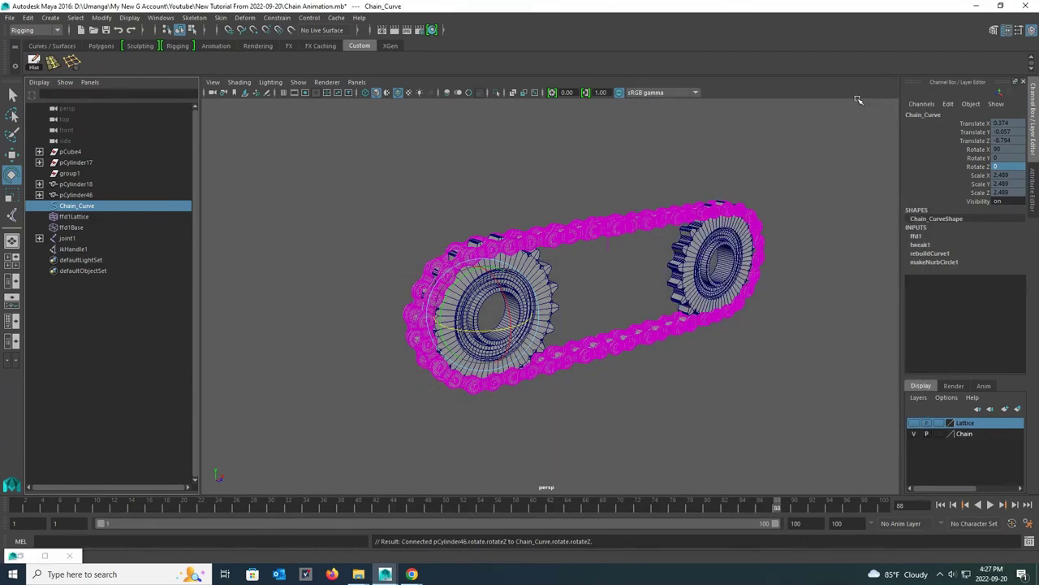
pyautogui.click(542, 195)
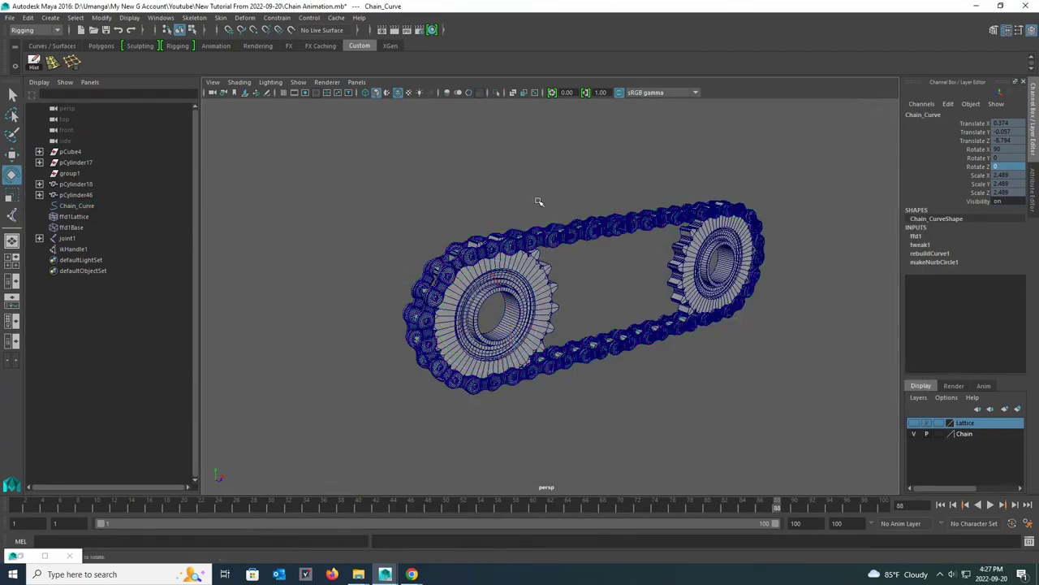
pyautogui.click(536, 294)
pyautogui.moveTo(484, 291)
pyautogui.mouseDown()
pyautogui.moveTo(474, 281)
pyautogui.moveTo(453, 292)
pyautogui.moveTo(486, 299)
pyautogui.mouseUp()
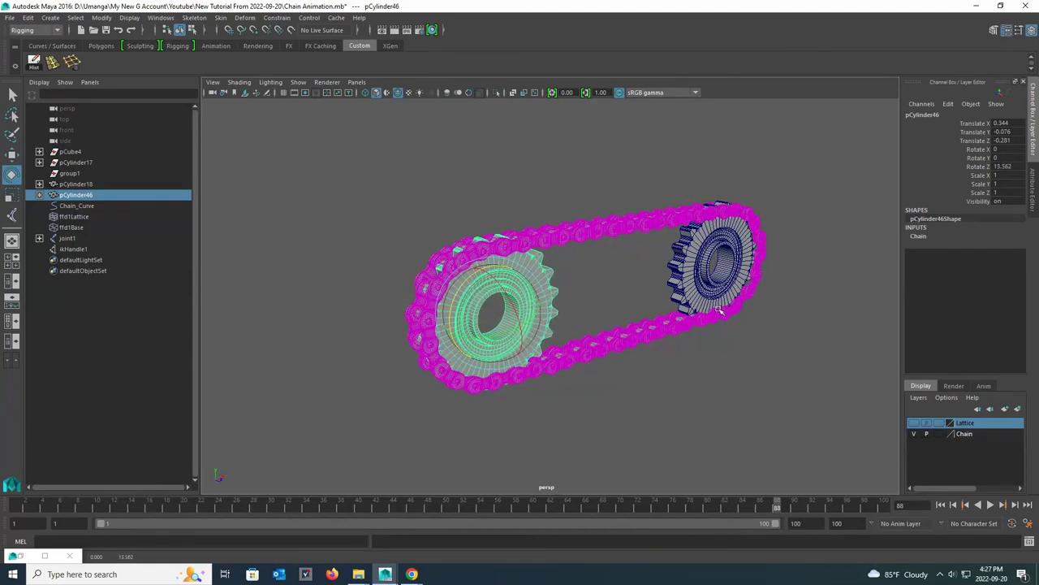
# Step: Reset the left sprocket's Rotate Z to 0, then test-rotate the right sprocket and undo it
pyautogui.doubleClick(1005, 166)
pyautogui.press('Return')
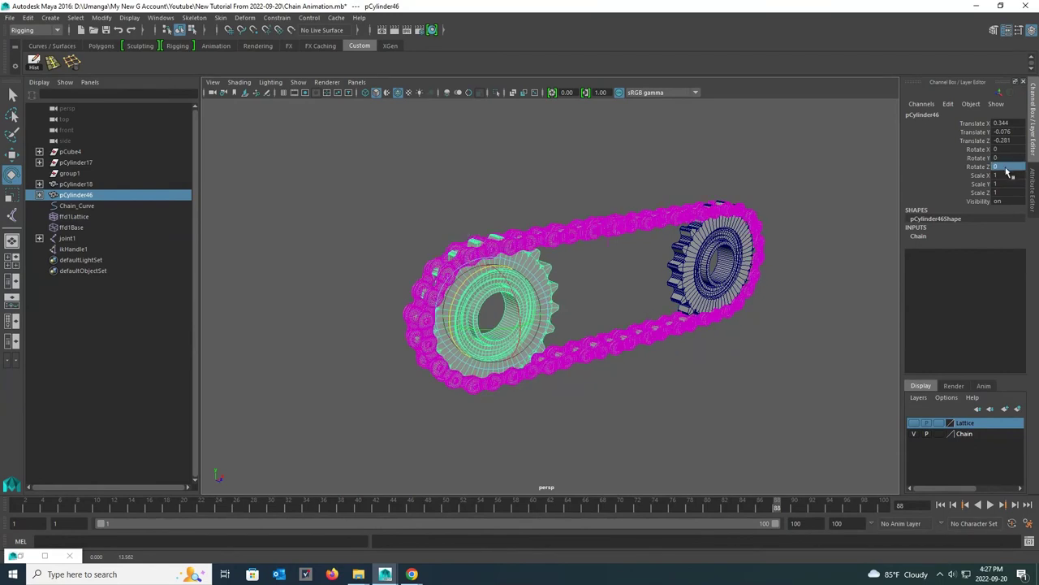
pyautogui.click(689, 247)
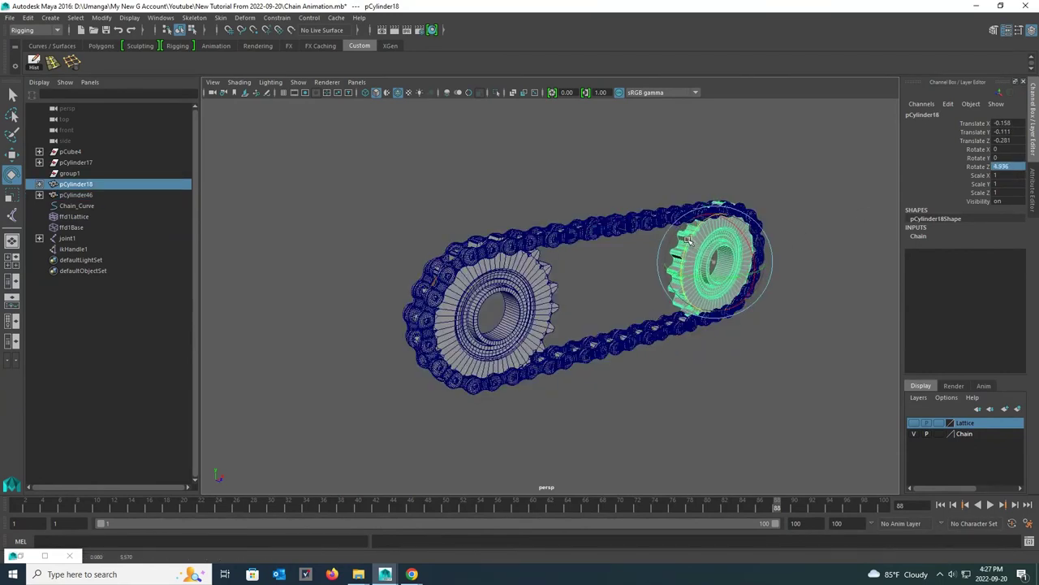
pyautogui.moveTo(688, 241); pyautogui.dragTo(687, 247)
pyautogui.hotkey('ctrl', 'z')
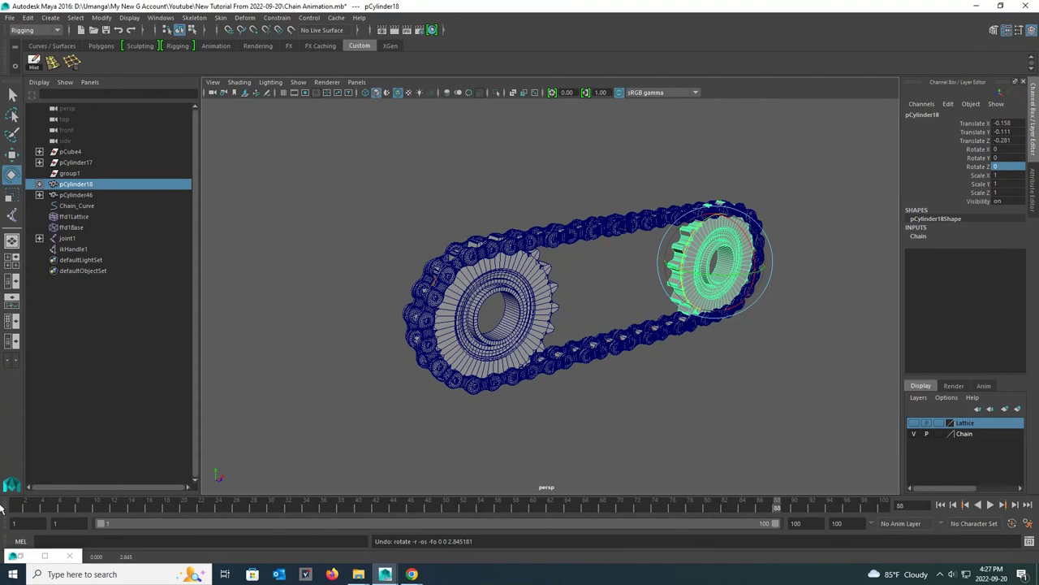
# Step: In the Connection Editor, load pCylinder46 as source and pCylinder18 as target
pyautogui.click(45, 556)
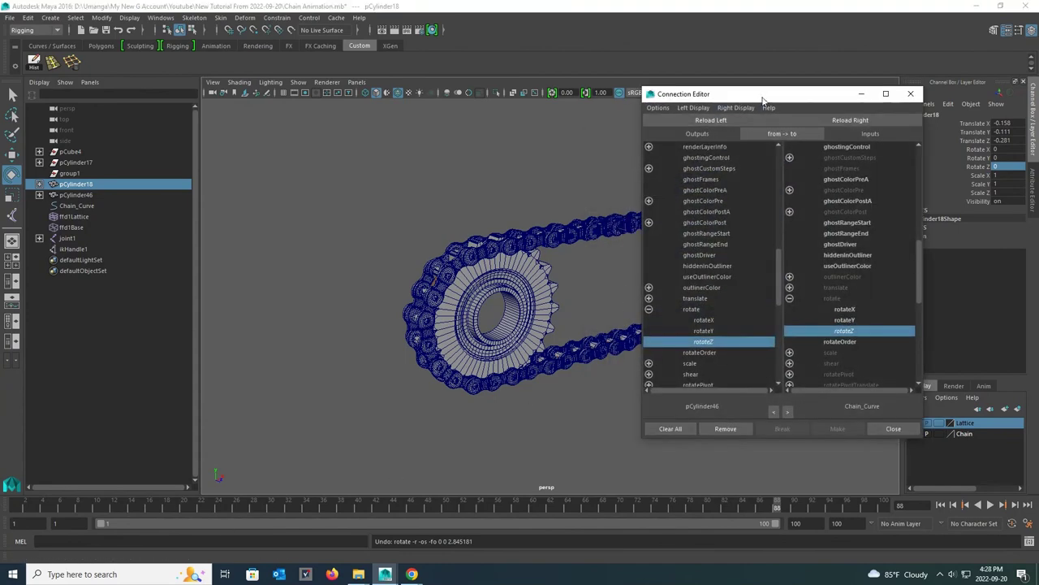
pyautogui.moveTo(764, 99); pyautogui.dragTo(808, 116)
pyautogui.keyDown('alt'); pyautogui.moveTo(469, 251); pyautogui.dragTo(368, 250, button='middle'); pyautogui.keyUp('alt')
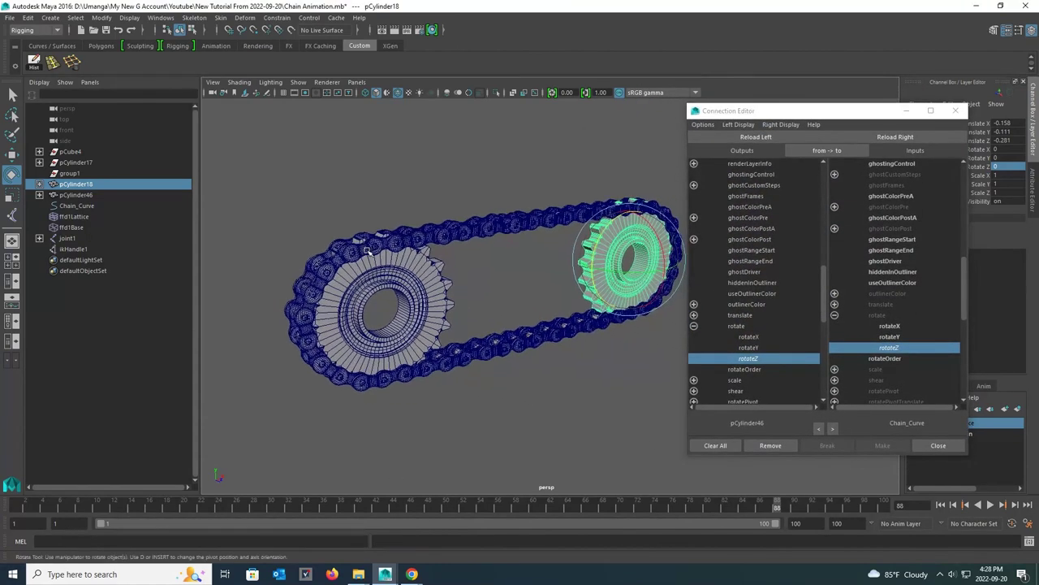
pyautogui.click(409, 277)
pyautogui.click(755, 136)
pyautogui.click(617, 249)
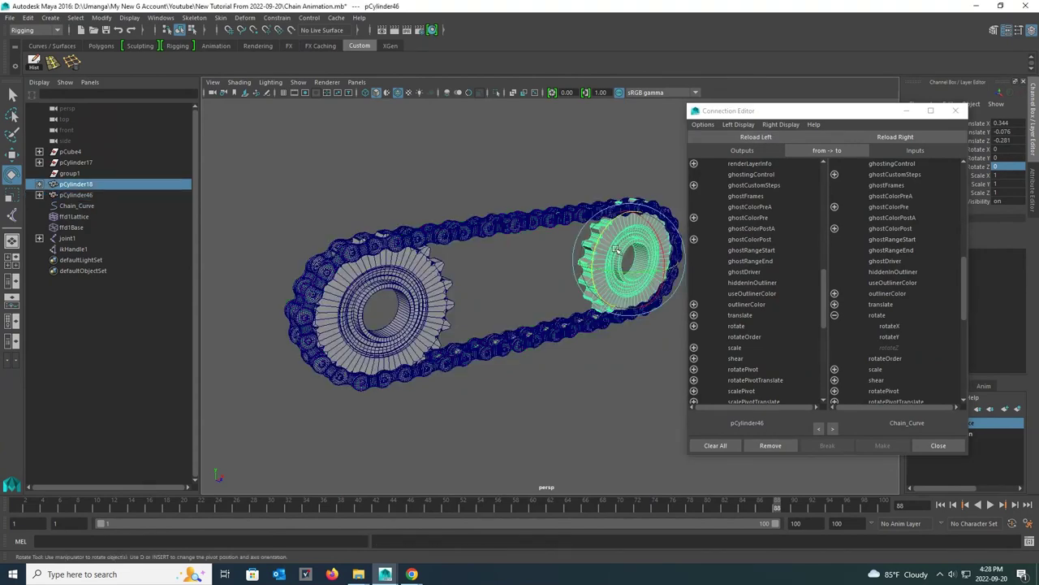
pyautogui.click(894, 137)
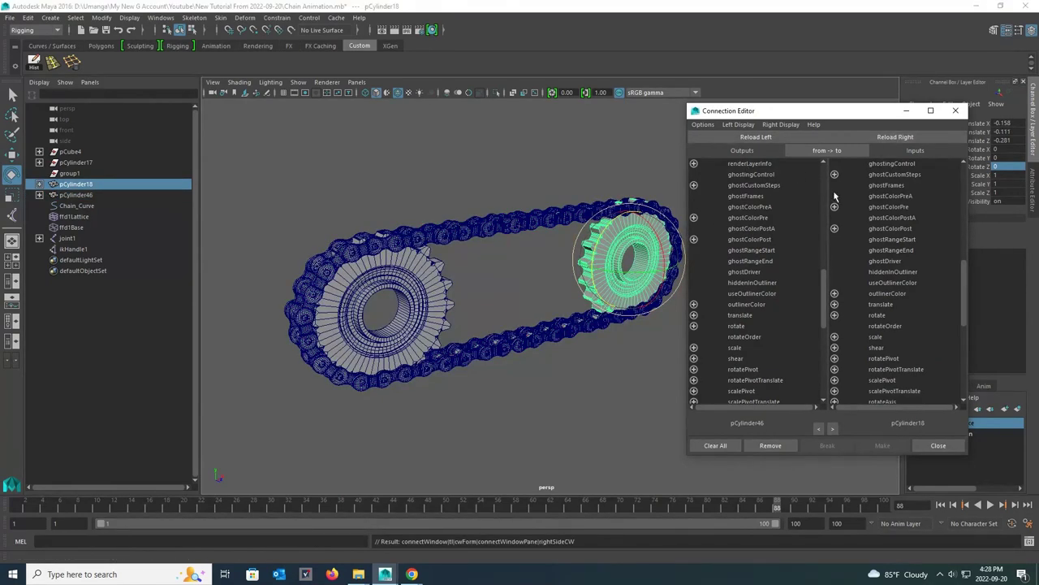
# Step: Connect pCylinder46 rotateZ to pCylinder18 rotateZ, then spin the left gear to Rotate Z -395.319
pyautogui.click(619, 166)
pyautogui.moveTo(823, 279); pyautogui.dragTo(831, 303)
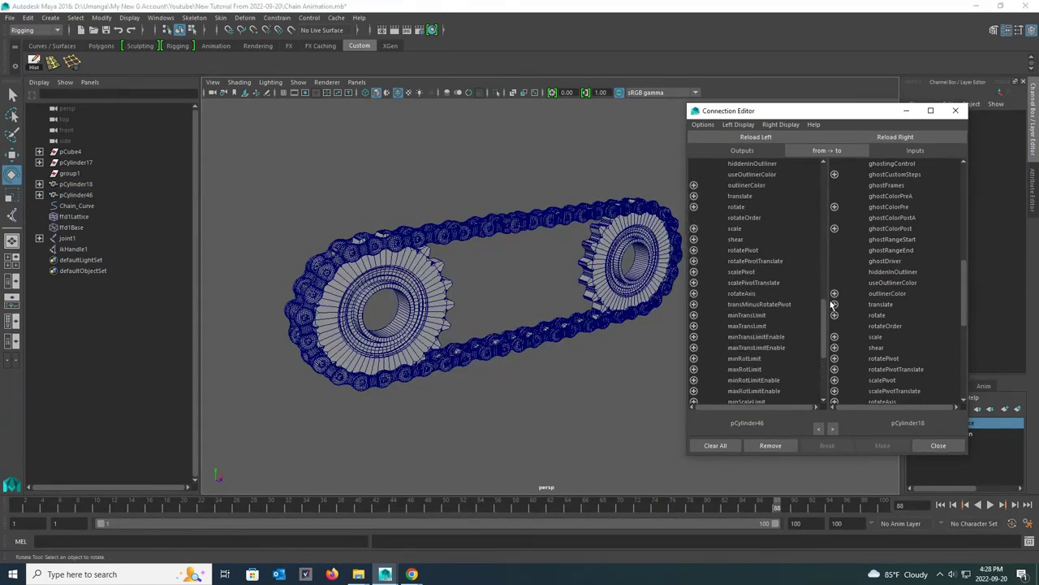
pyautogui.click(741, 209)
pyautogui.click(751, 240)
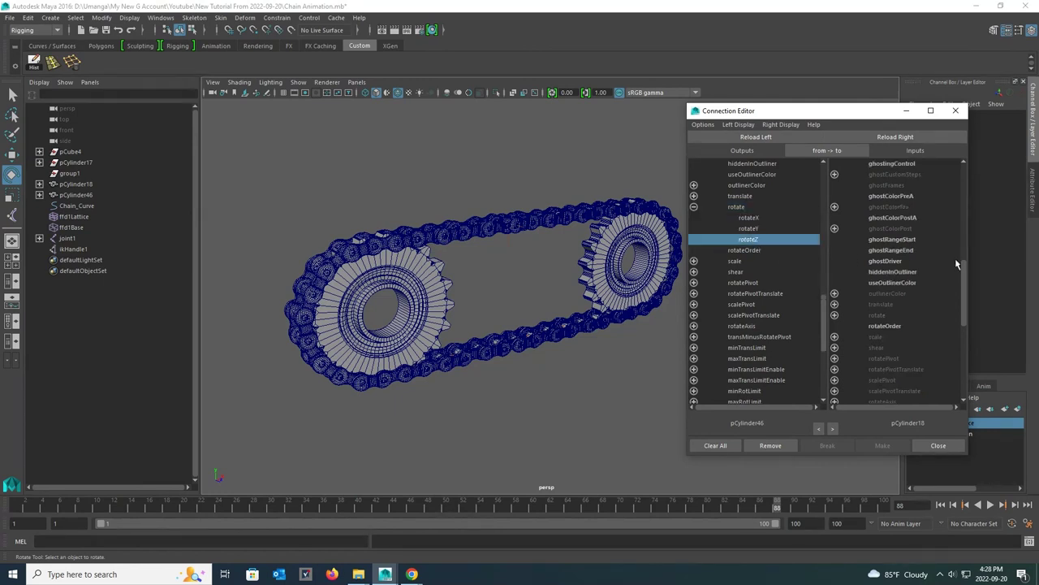
pyautogui.scroll(-1, 957, 264)
pyautogui.click(835, 283)
pyautogui.click(894, 316)
pyautogui.click(956, 110)
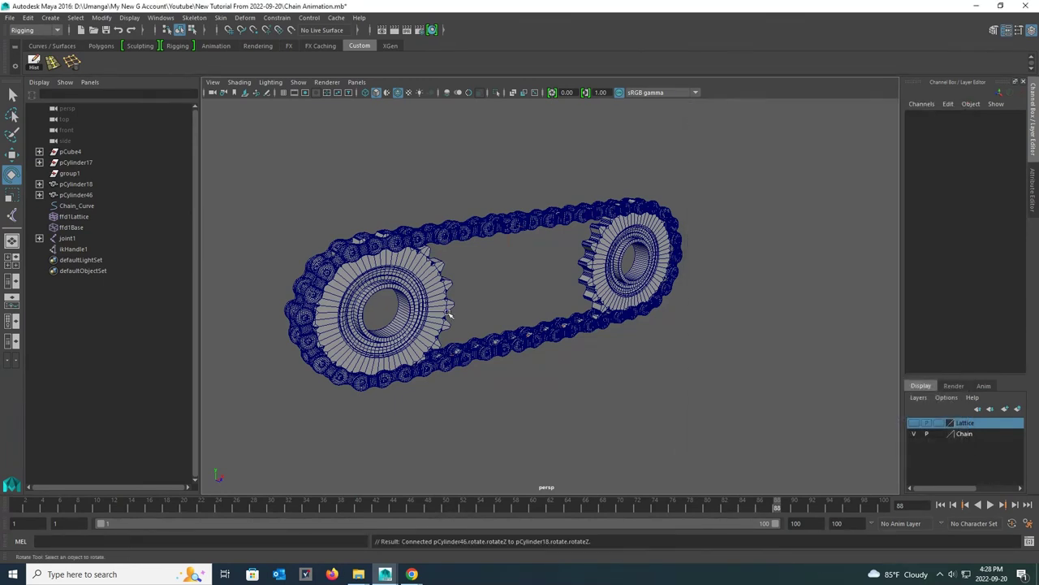
pyautogui.click(449, 313)
pyautogui.moveTo(355, 271); pyautogui.dragTo(411, 329)
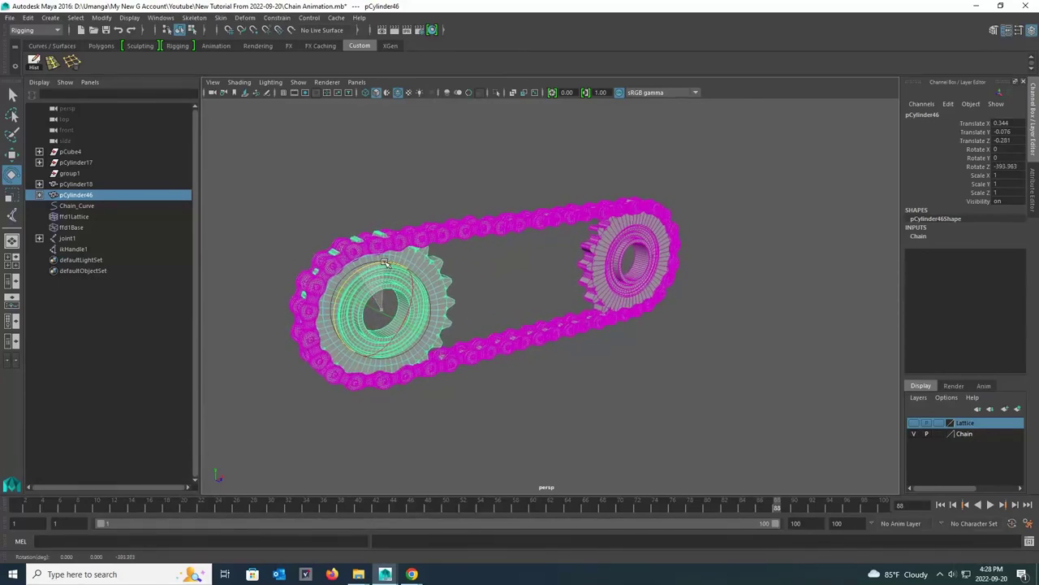
# Step: At the timeline start, rotate the left gear to Rotate Z -159.018 and key it
pyautogui.rightClick(725, 508)
pyautogui.moveTo(806, 432)
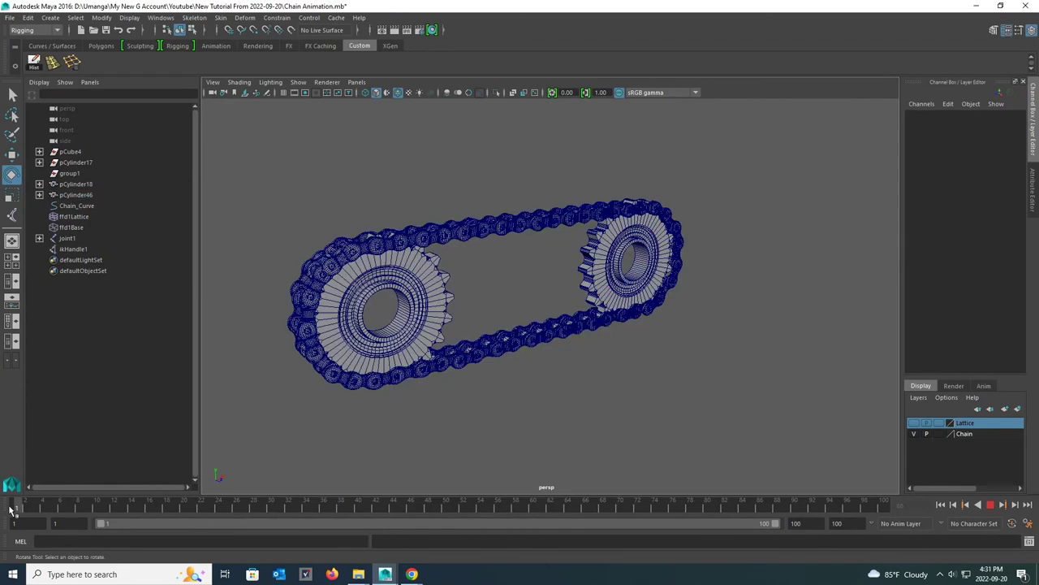
pyautogui.click(420, 273)
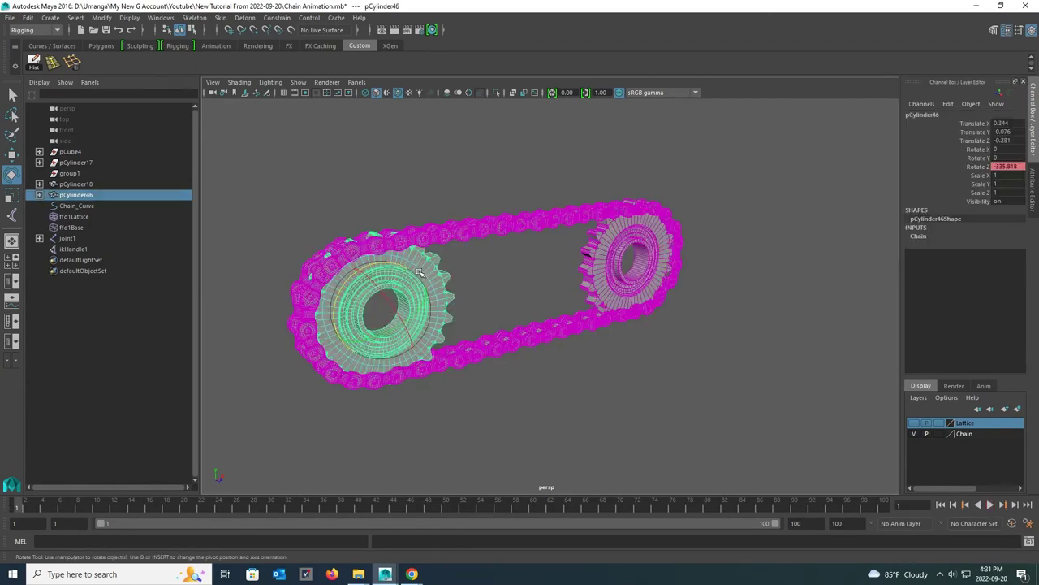
pyautogui.click(27, 505)
pyautogui.moveTo(376, 266); pyautogui.dragTo(399, 358)
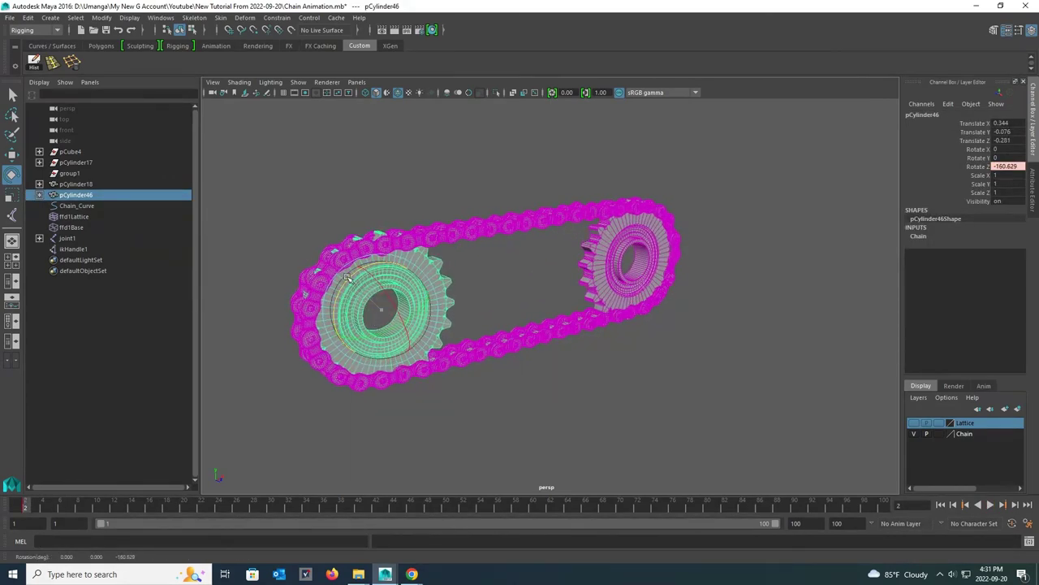
pyautogui.click(980, 166)
pyautogui.rightClick(983, 167)
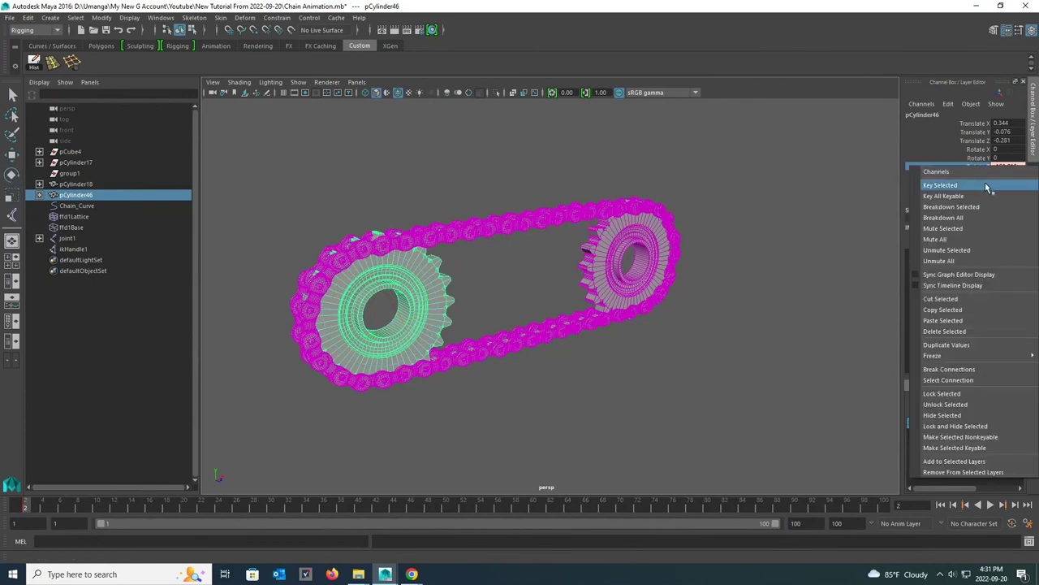
pyautogui.click(987, 186)
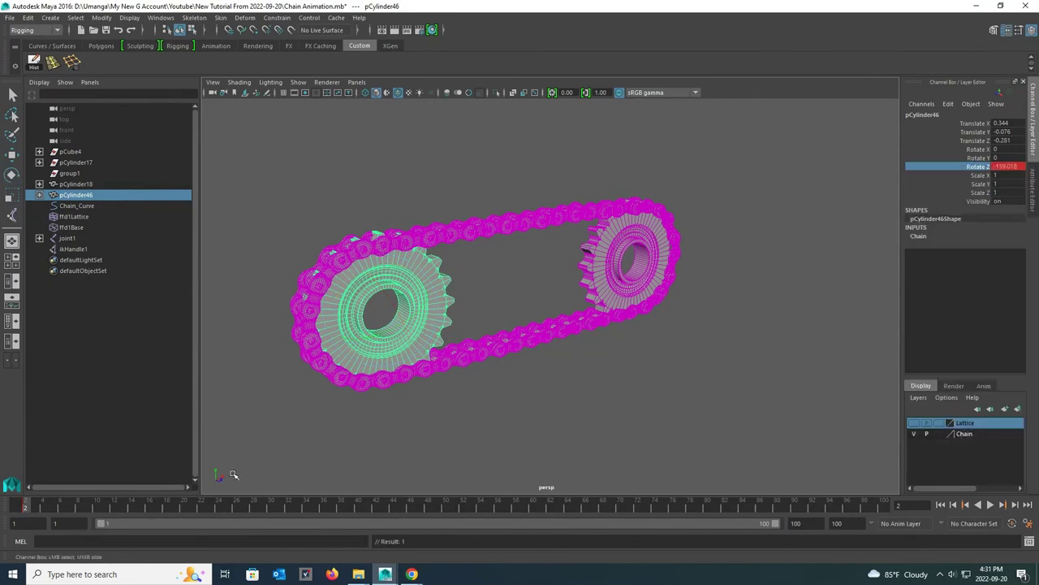
# Step: At frame 72, rotate the gear to about -8.7 and key Rotate Z
pyautogui.moveTo(31, 511); pyautogui.dragTo(639, 510)
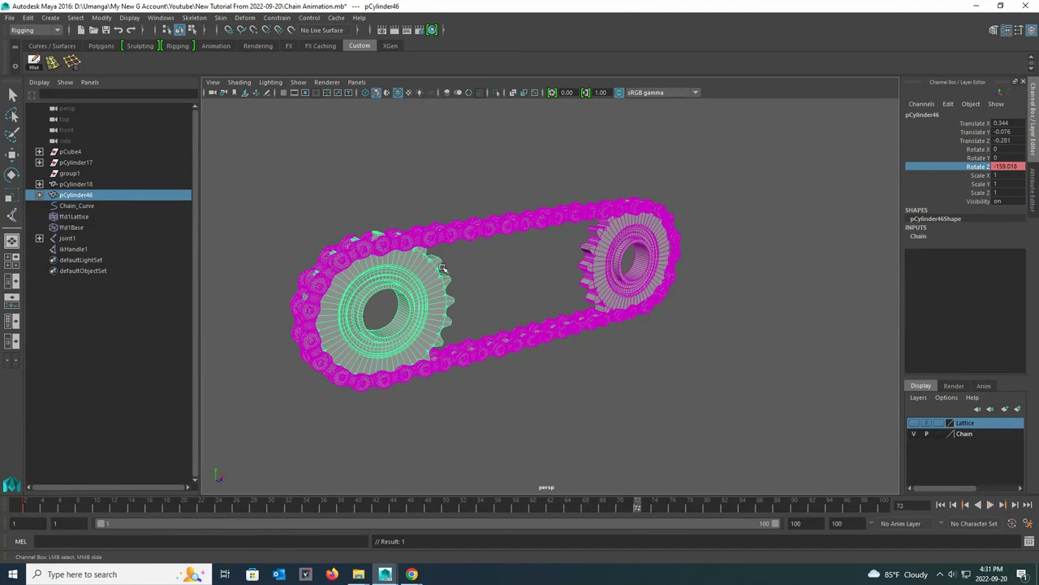
pyautogui.press('e')
pyautogui.moveTo(345, 275)
pyautogui.mouseDown()
pyautogui.moveTo(331, 296)
pyautogui.moveTo(363, 268)
pyautogui.moveTo(340, 289)
pyautogui.mouseUp()
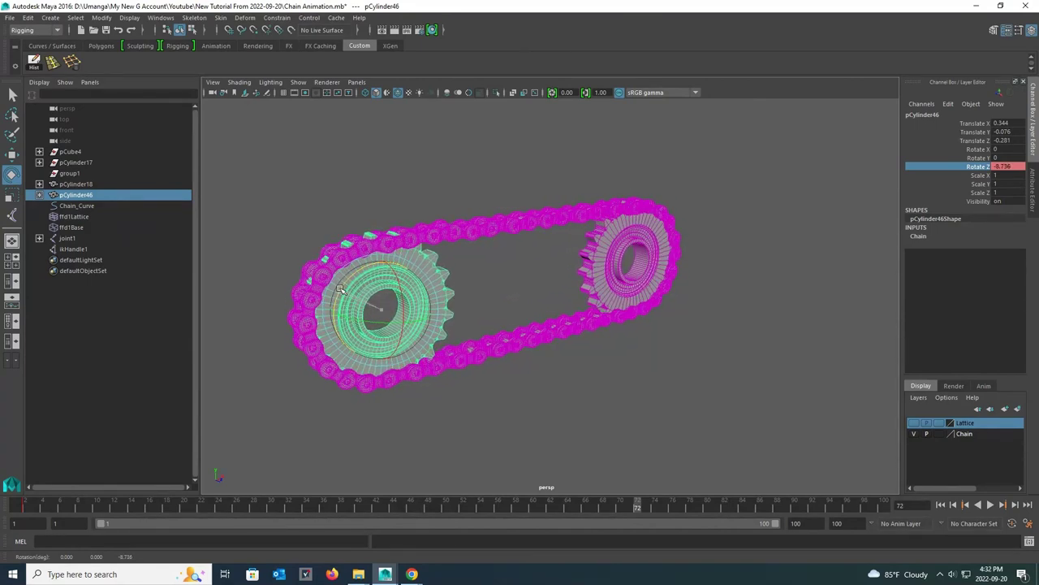
pyautogui.rightClick(980, 172)
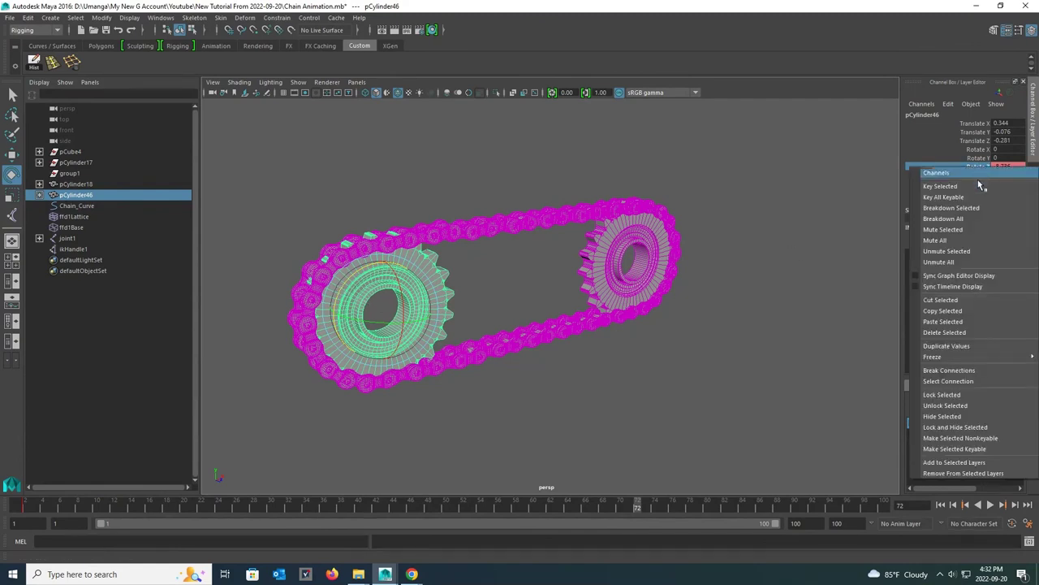
pyautogui.click(978, 180)
# Step: Play the animation from the first frame, then stop and return to an early frame
pyautogui.click(940, 505)
pyautogui.click(991, 509)
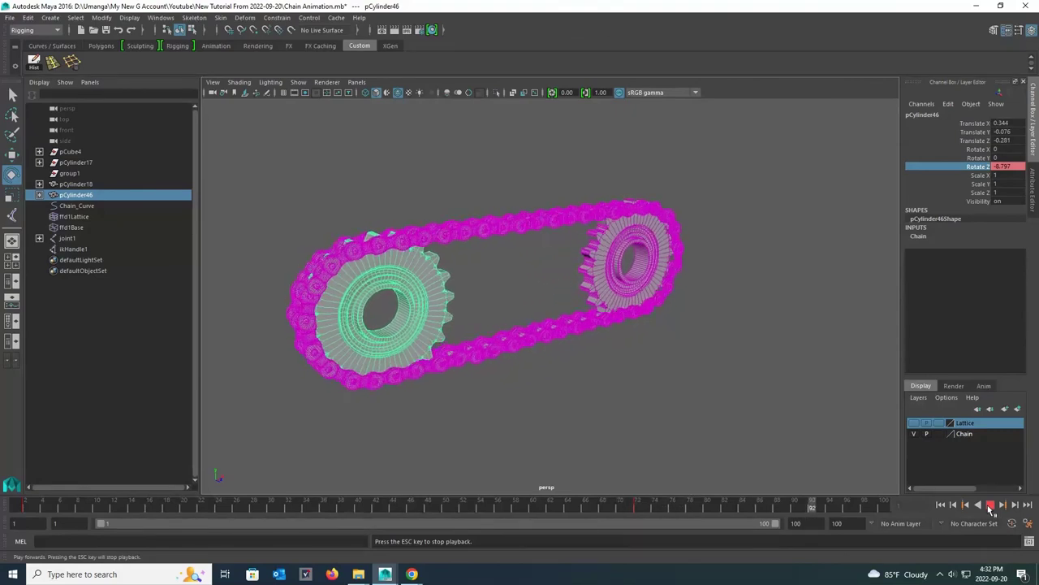
pyautogui.click(990, 507)
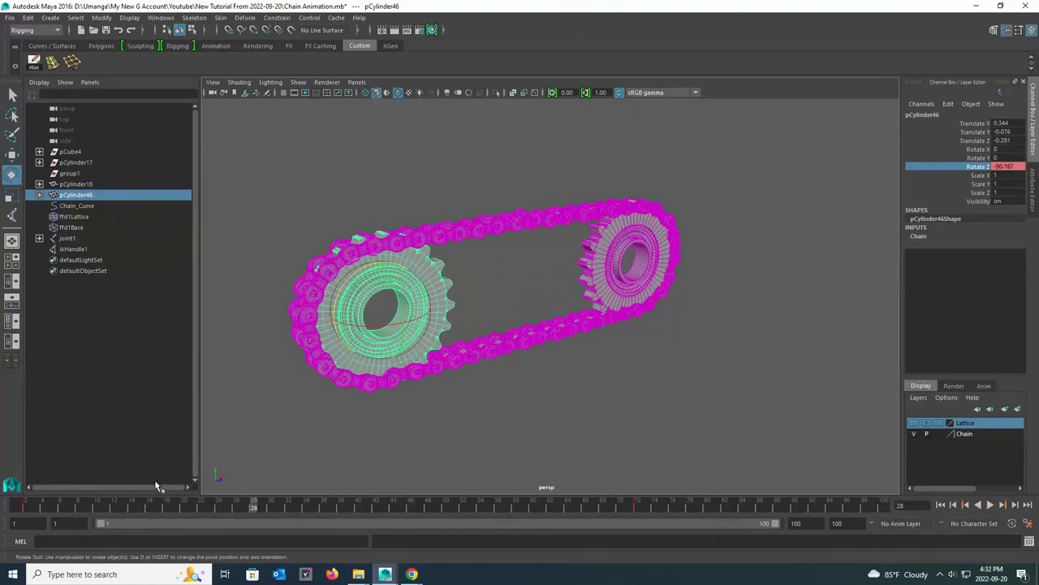
pyautogui.moveTo(142, 505); pyautogui.dragTo(644, 517)
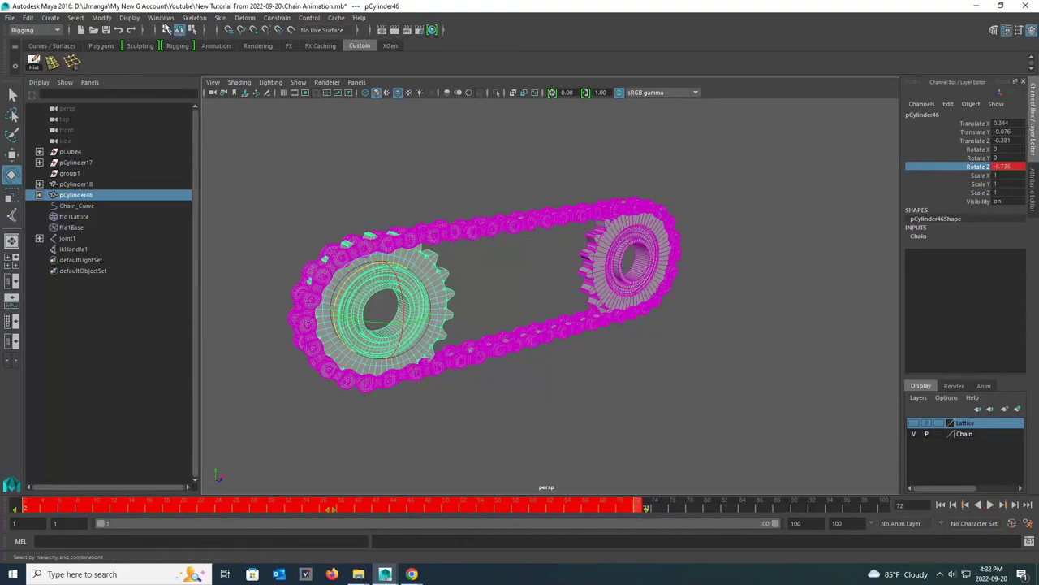
# Step: In the Graph Editor, set the Rotate Z curve's tangents to Linear
pyautogui.click(161, 17)
pyautogui.moveTo(195, 45)
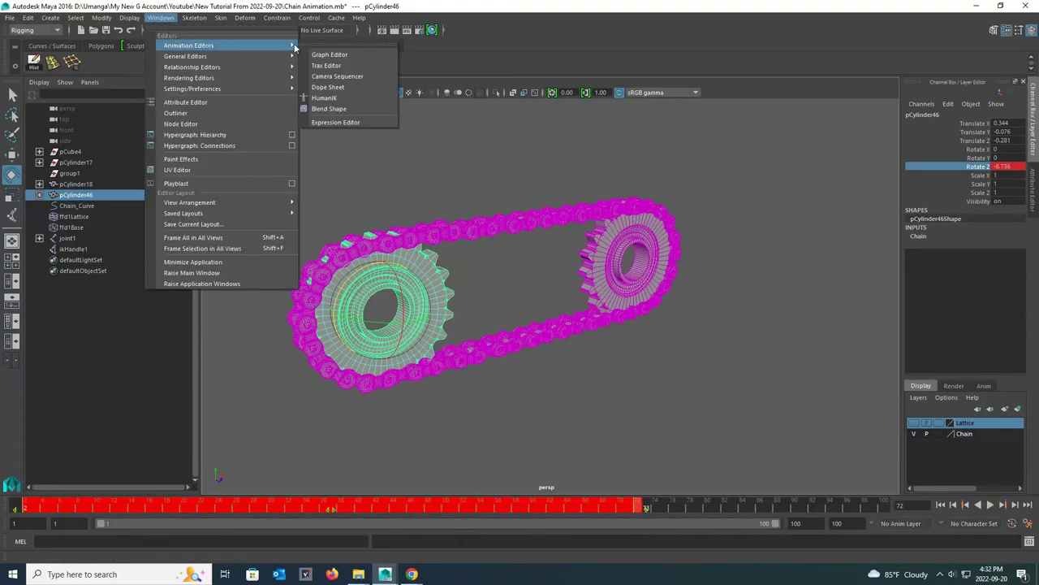
pyautogui.click(345, 56)
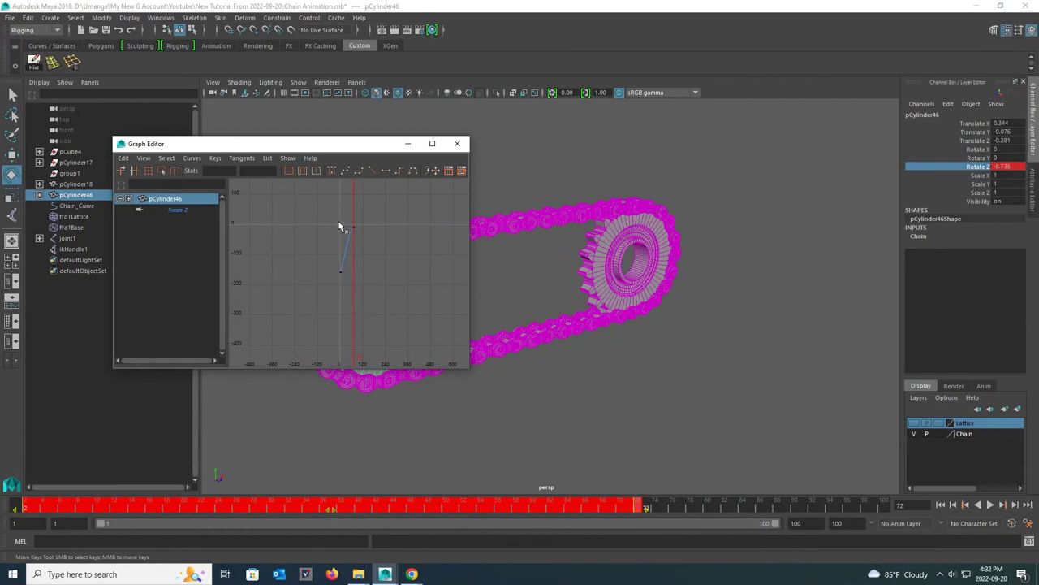
pyautogui.click(352, 245)
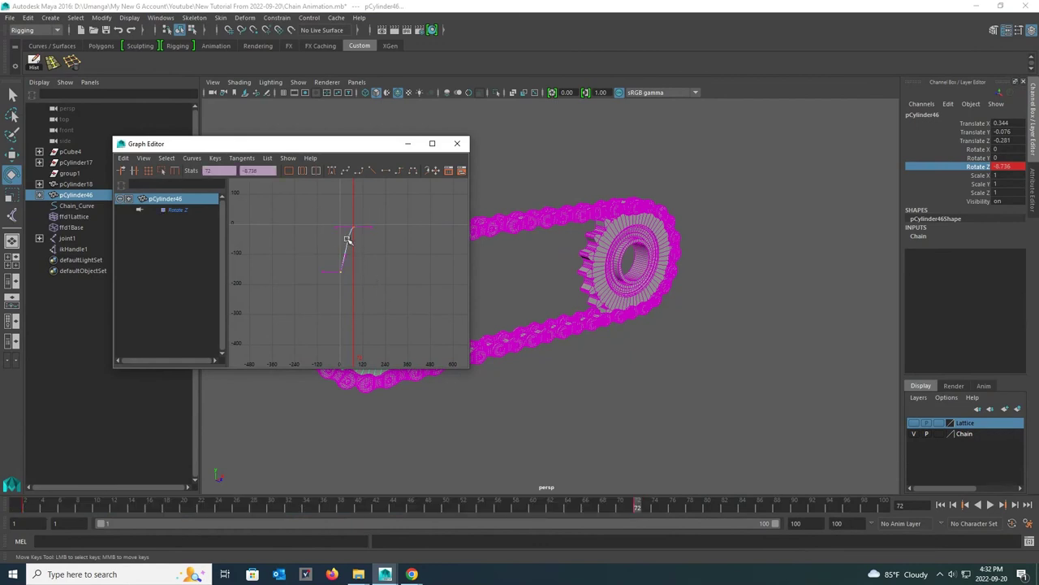
pyautogui.rightClick(348, 239)
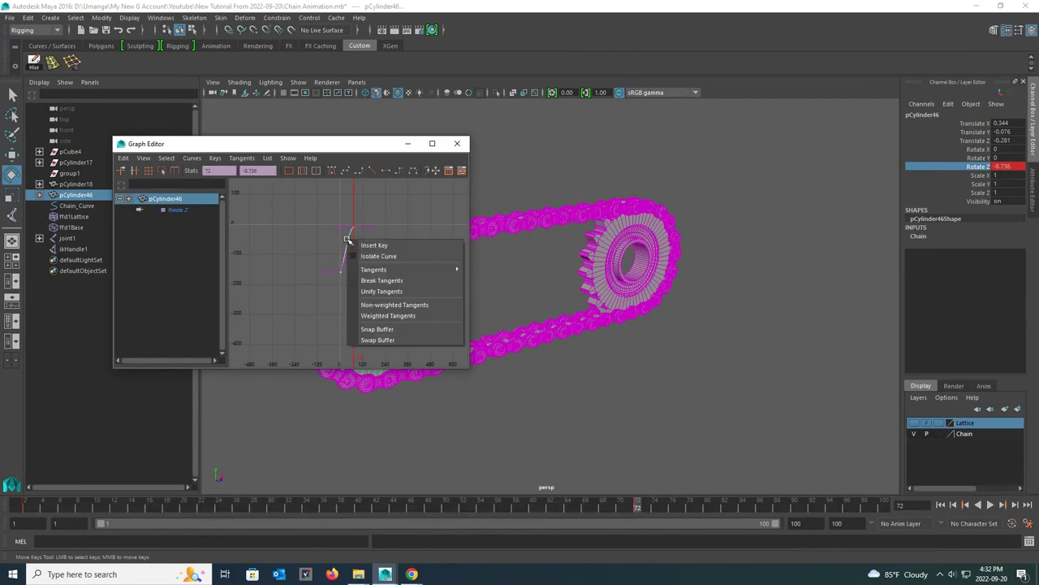
pyautogui.moveTo(394, 271)
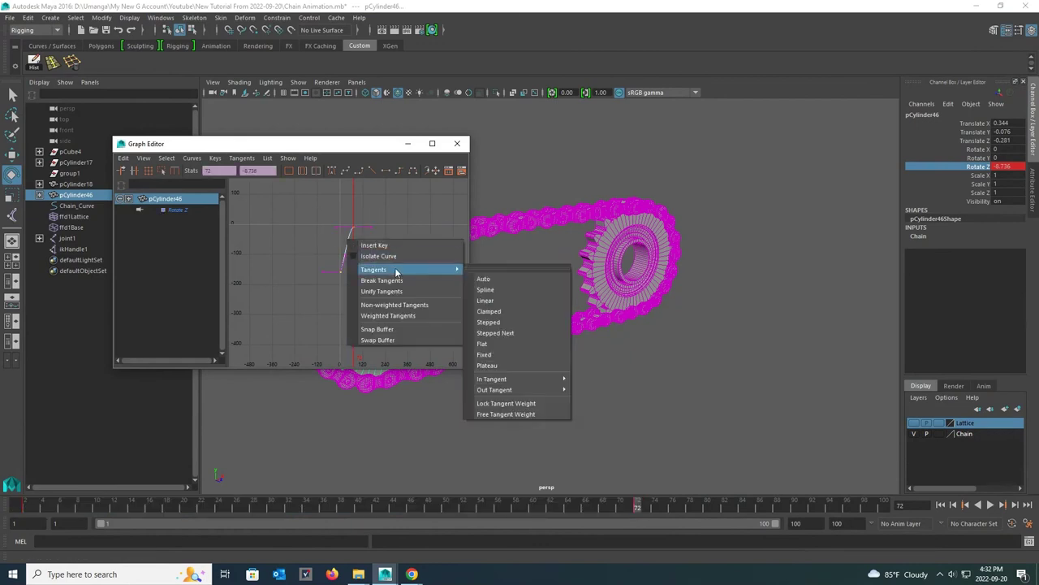
pyautogui.click(487, 300)
# Step: Set the Rotate Z curve's Post Infinity to Cycle, then minimize the Graph Editor and go to frame one
pyautogui.click(308, 207)
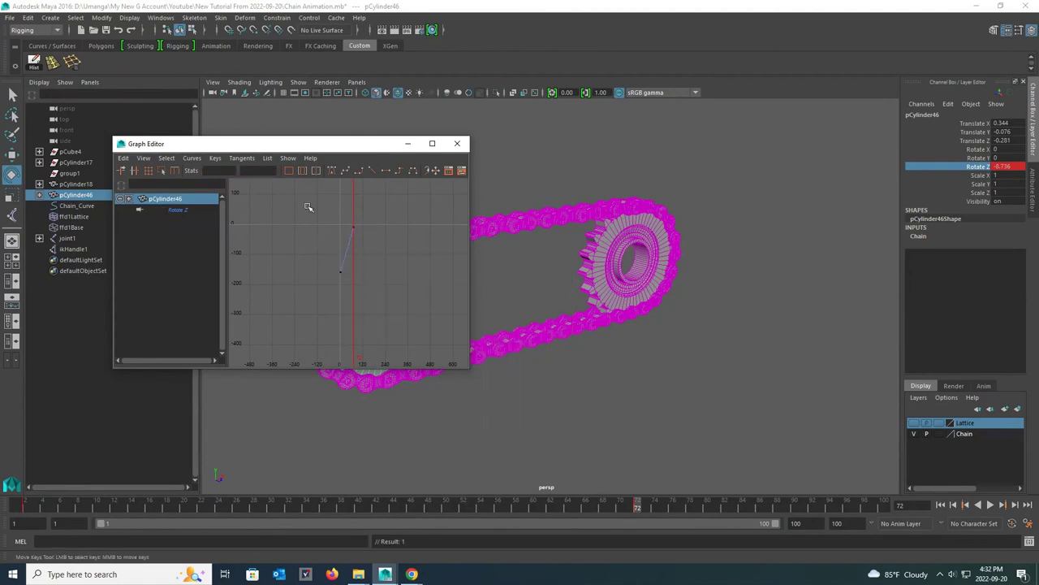
pyautogui.click(178, 210)
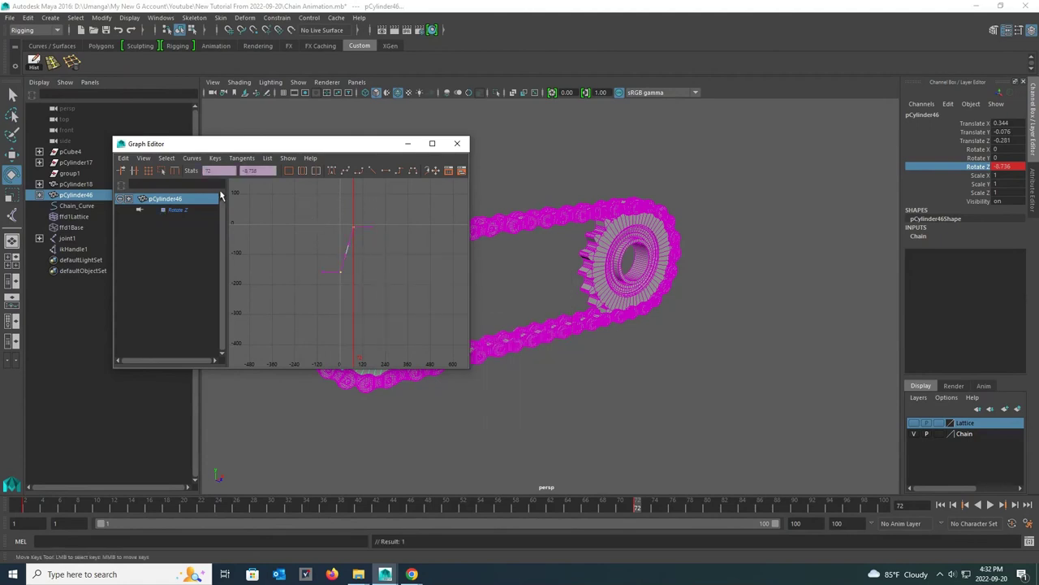
pyautogui.click(192, 158)
pyautogui.moveTo(260, 188)
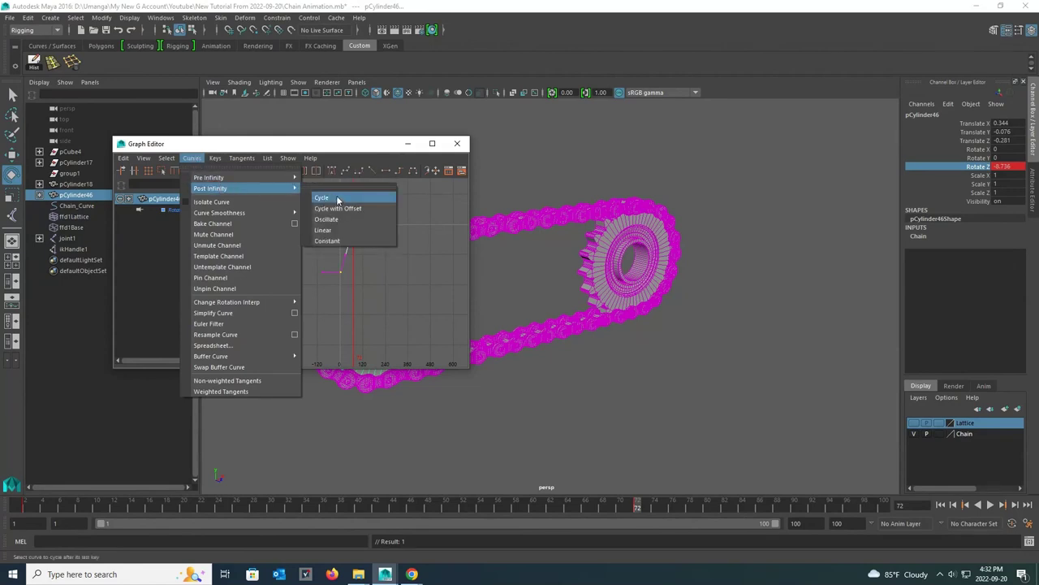
pyautogui.click(338, 199)
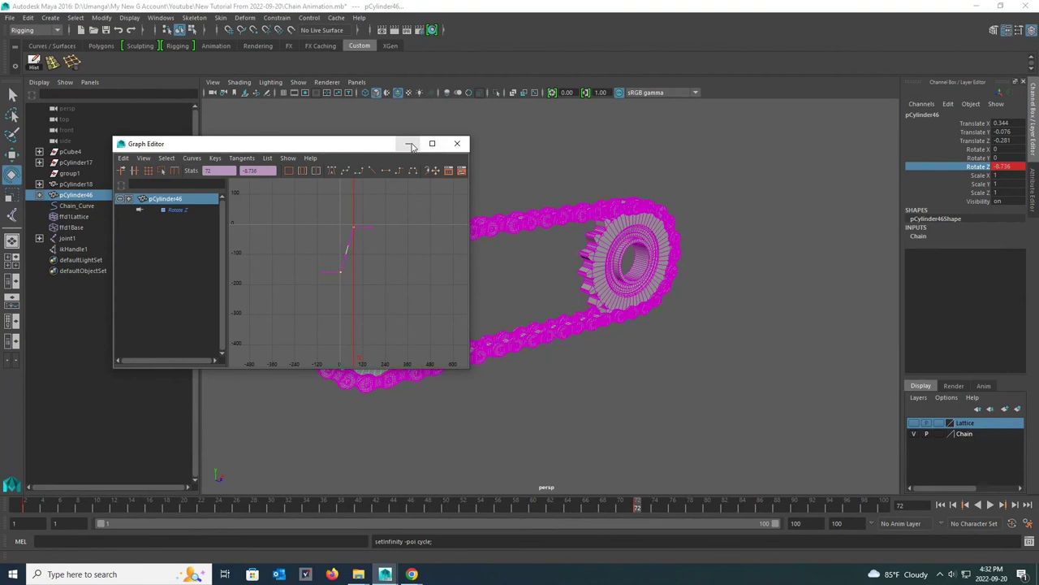
pyautogui.click(411, 145)
pyautogui.click(942, 505)
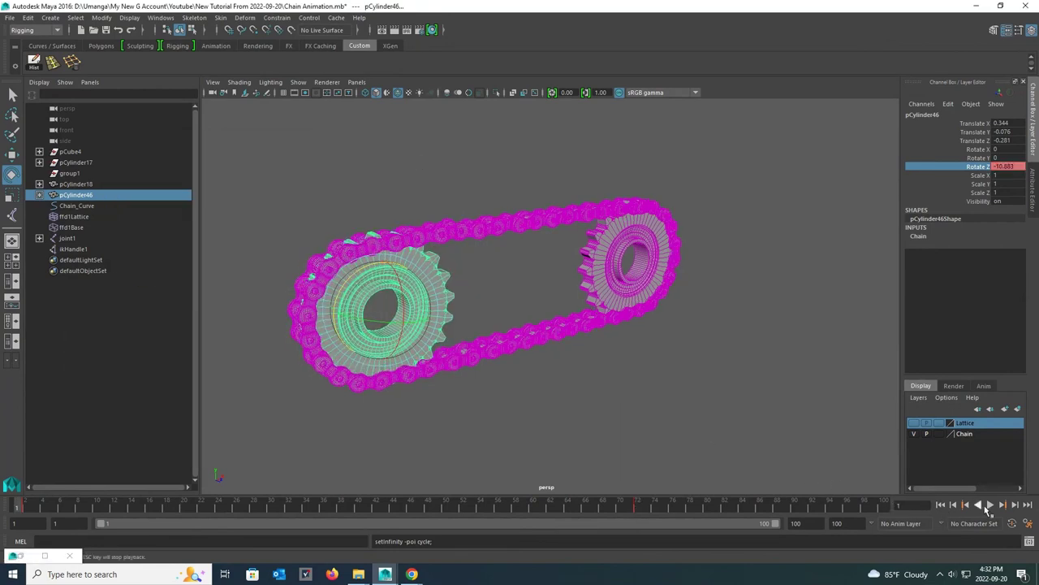
pyautogui.click(991, 505)
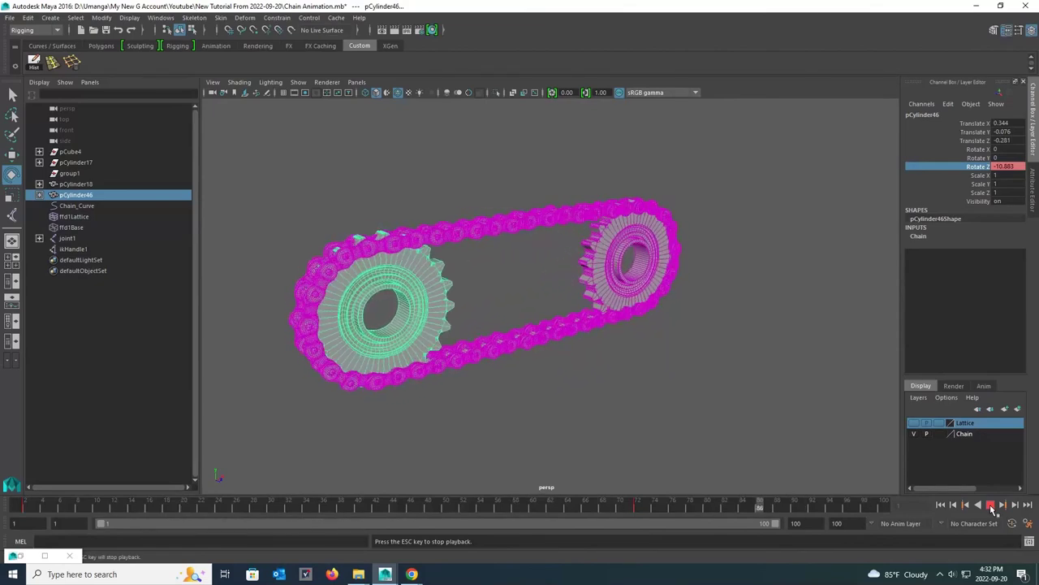
pyautogui.click(403, 122)
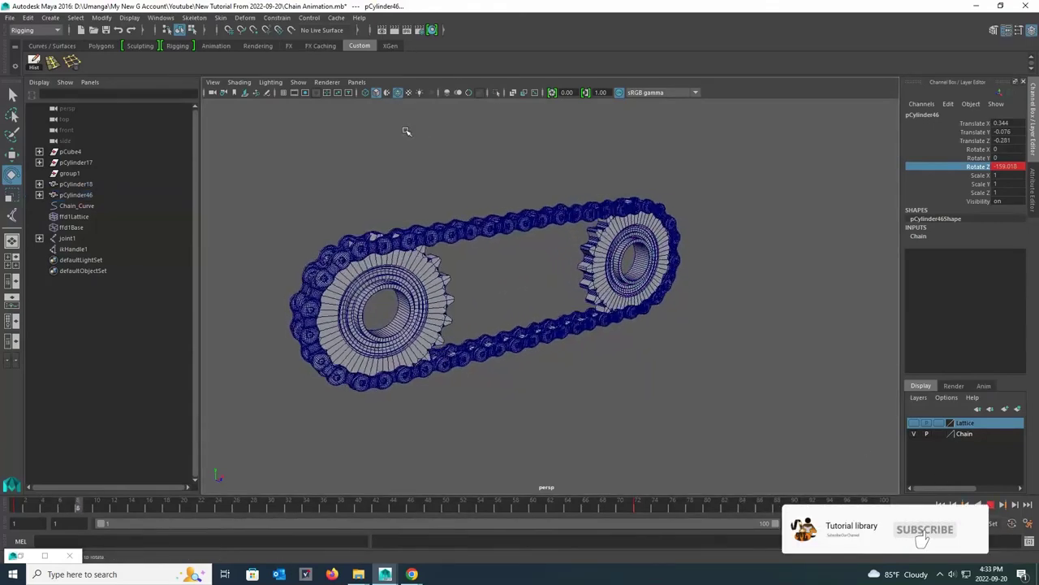